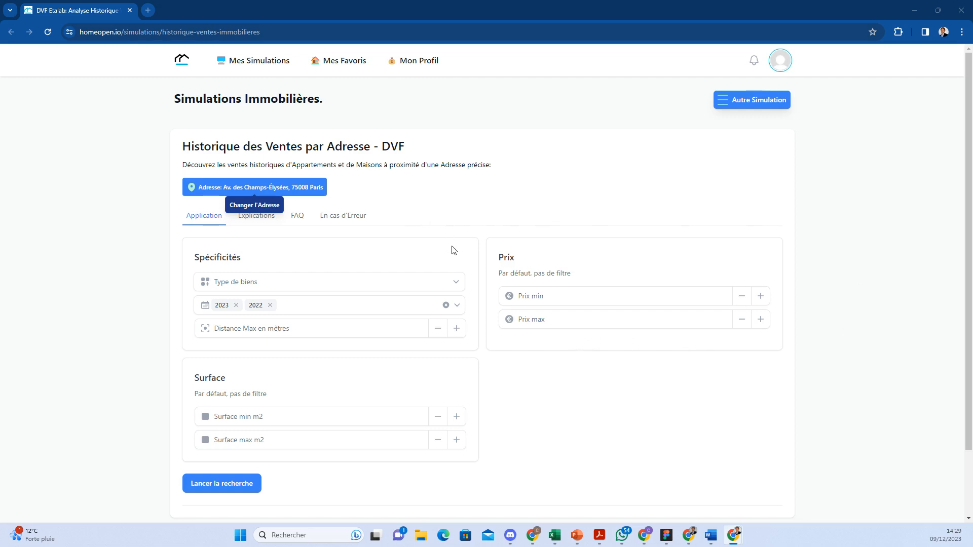
scroll(453, 250, down, 2)
scroll(456, 250, up, 2)
scroll(551, 277, down, 1)
scroll(551, 277, up, 1)
click(206, 185)
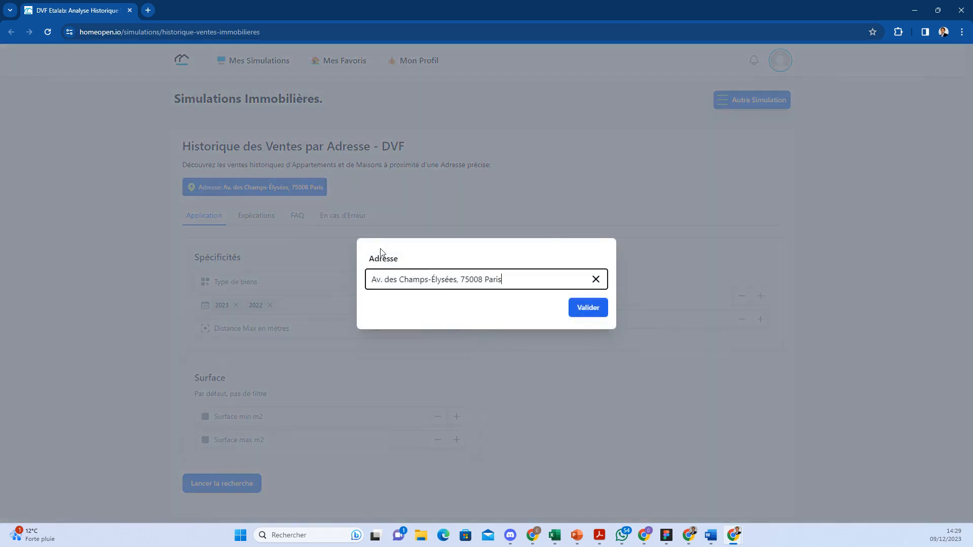
click(374, 279)
text(16)
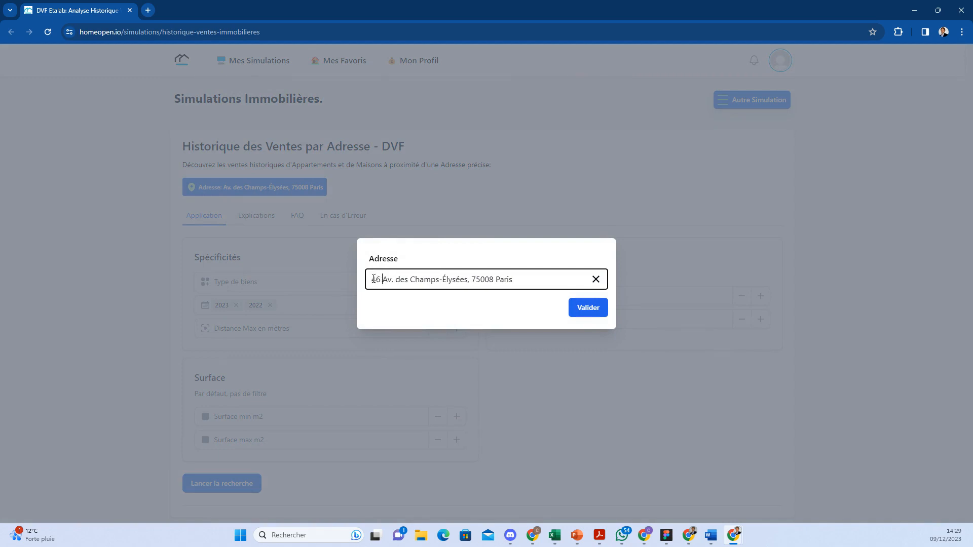
click(586, 309)
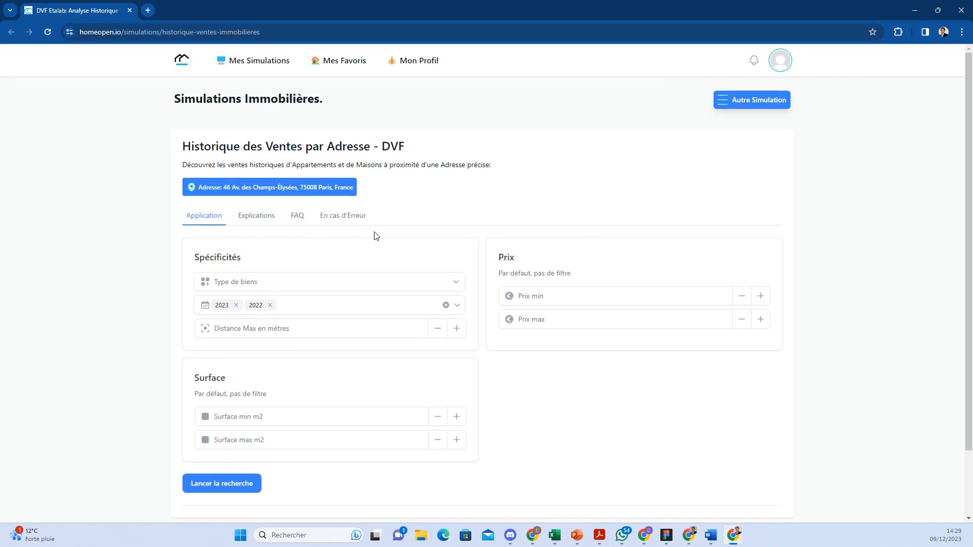
Step: Restrict the property type to Appartement and add 2021 to the selected sale years
click(411, 282)
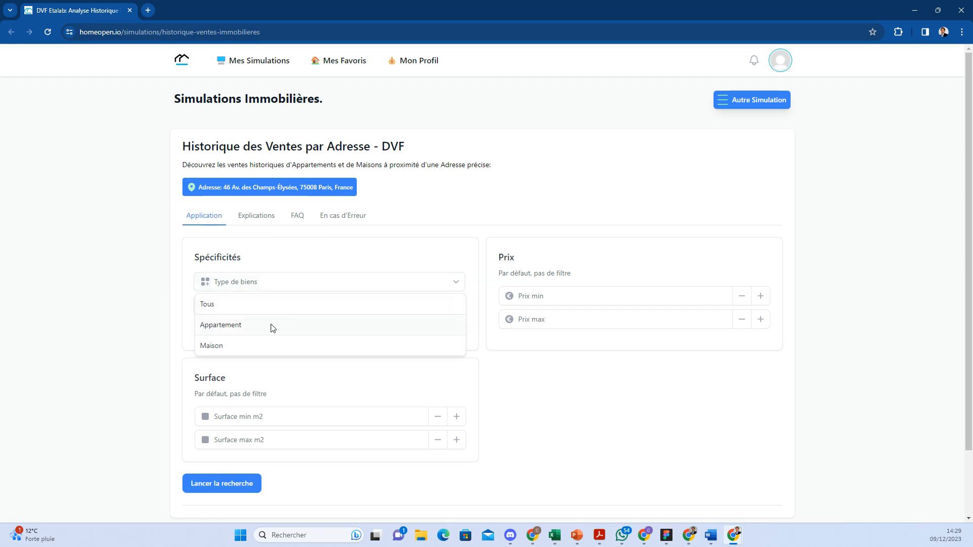
click(249, 332)
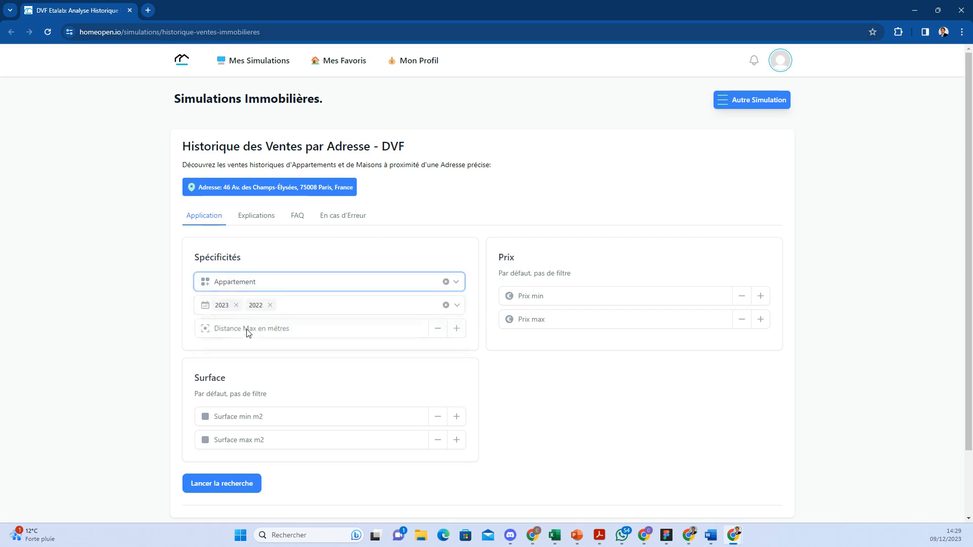
click(459, 307)
scroll(292, 391, down, 1)
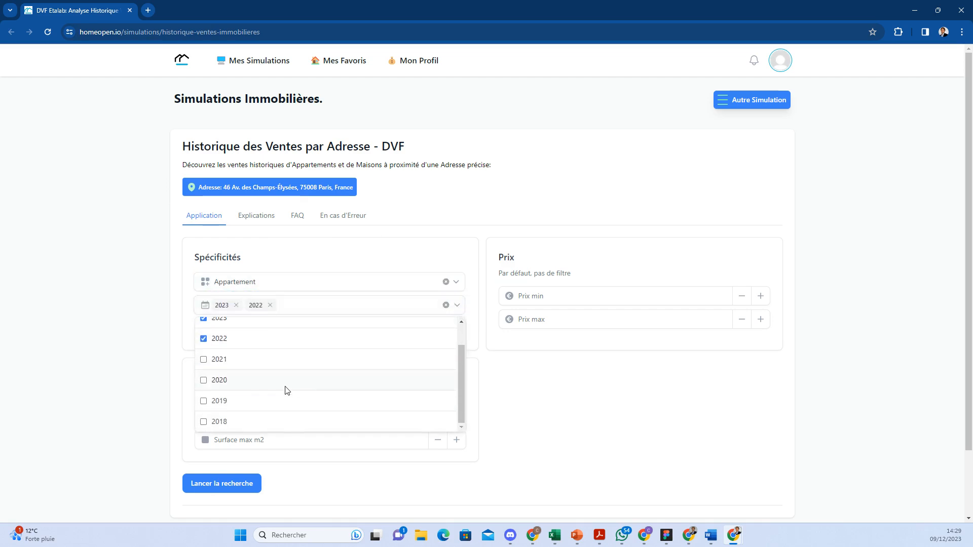
scroll(285, 391, up, 1)
click(204, 389)
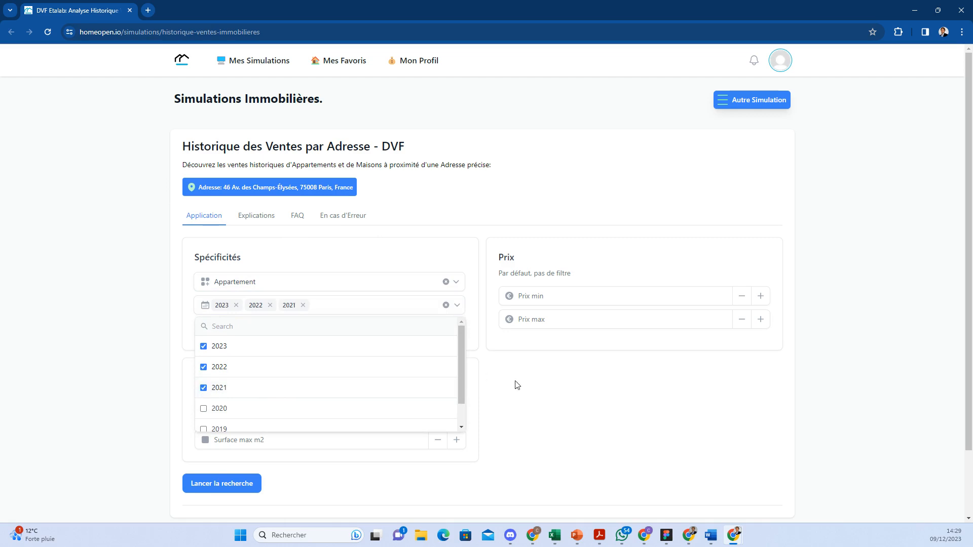
click(528, 382)
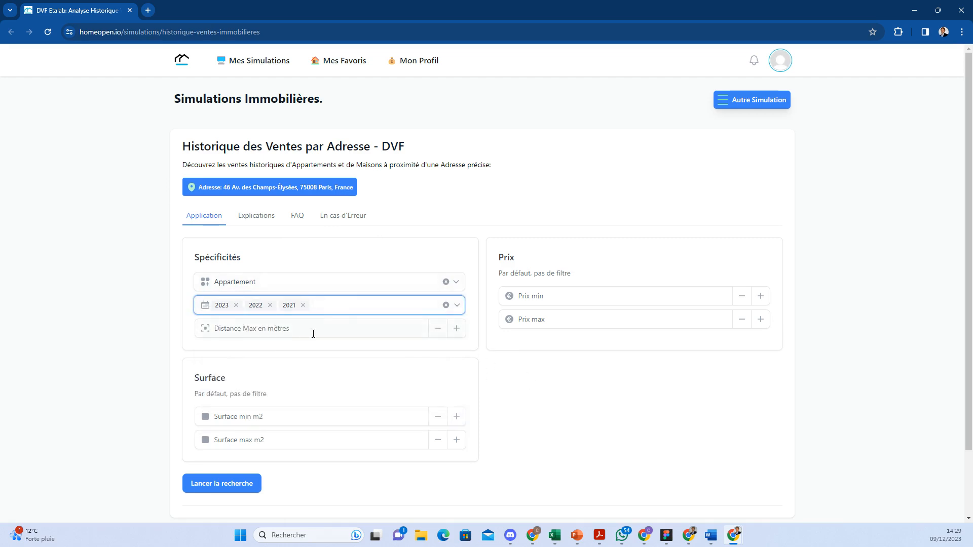
Step: Set a 500 m maximum distance and a 40–80 m² surface range, then run the search
click(281, 333)
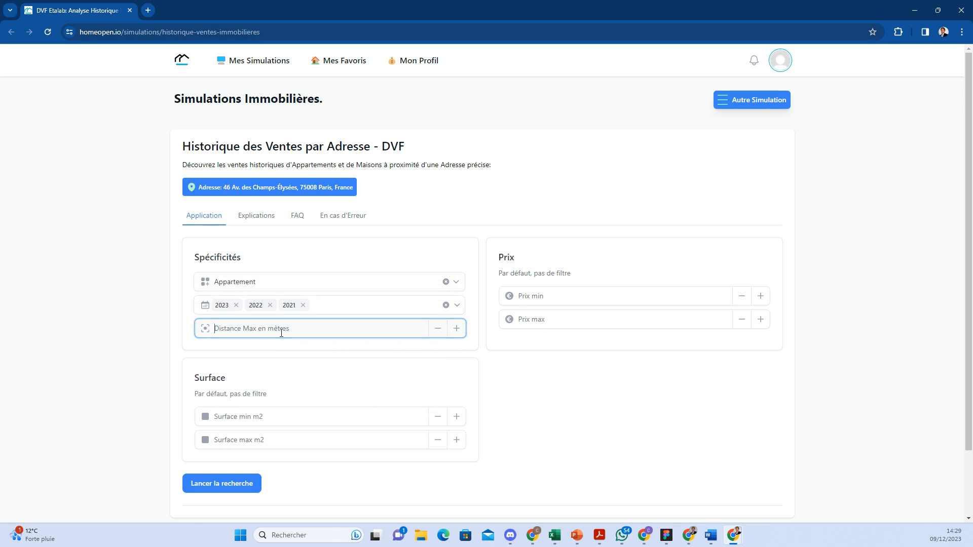
text(500)
click(597, 405)
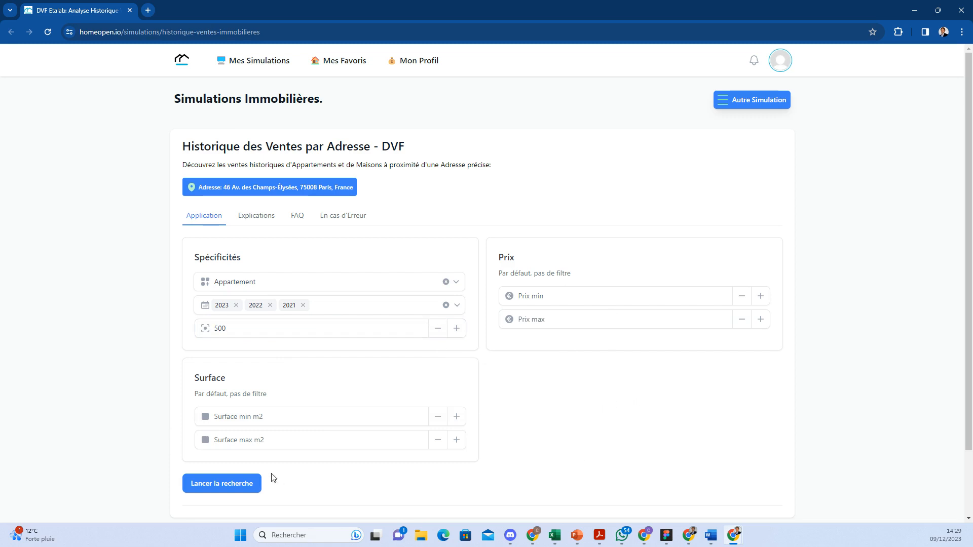
click(260, 424)
text(40)
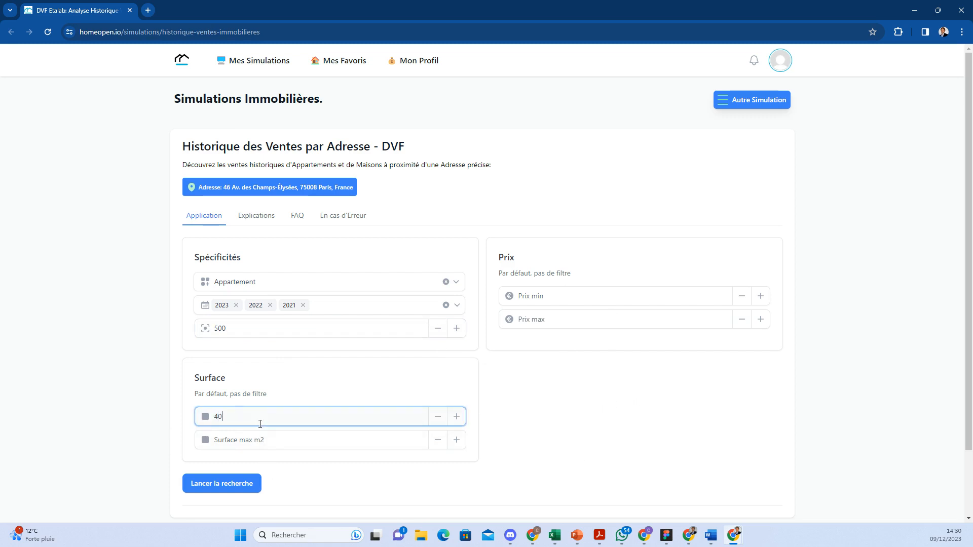
click(252, 439)
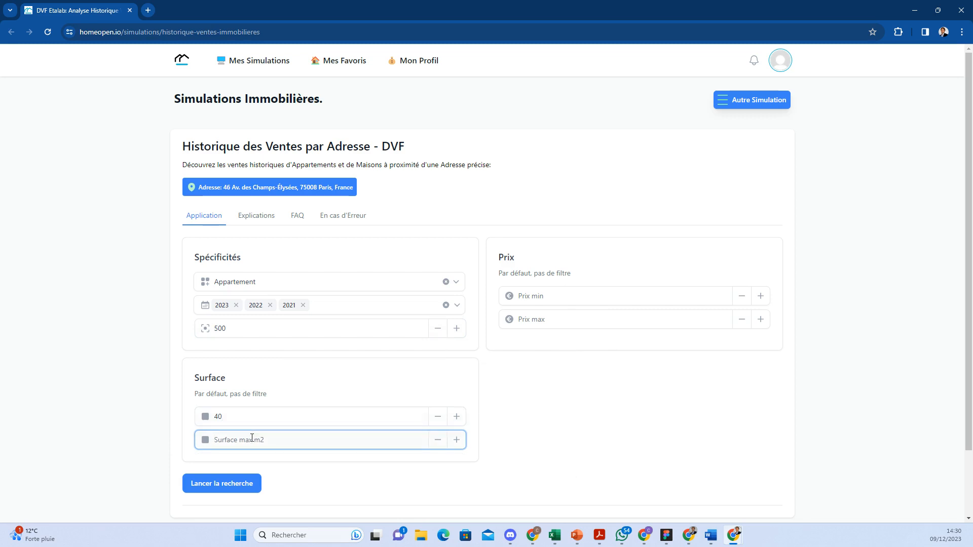
text(80)
click(602, 418)
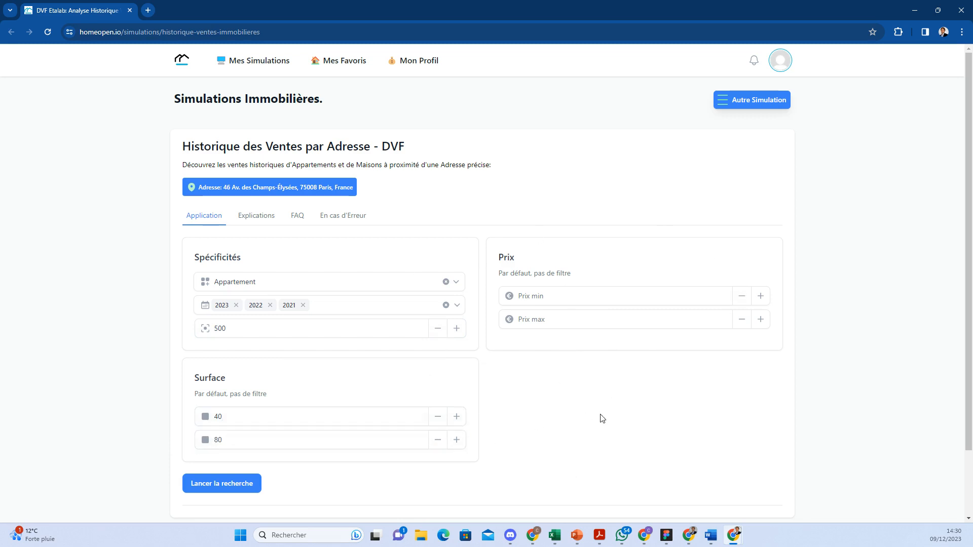
click(233, 490)
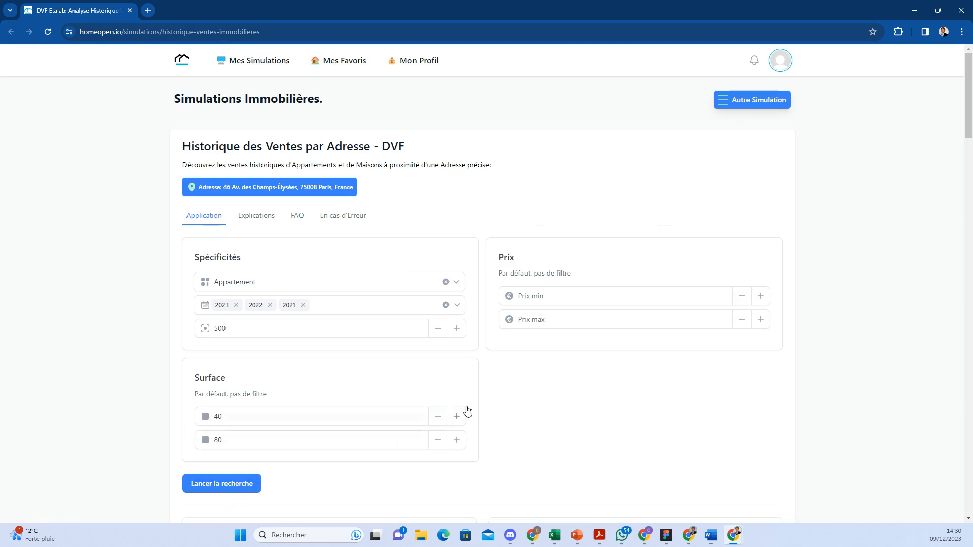
Step: Rerun the search and scroll past the room-count and price-per-m² charts to the sales map and table
scroll(578, 402, down, 1)
scroll(580, 380, down, 6)
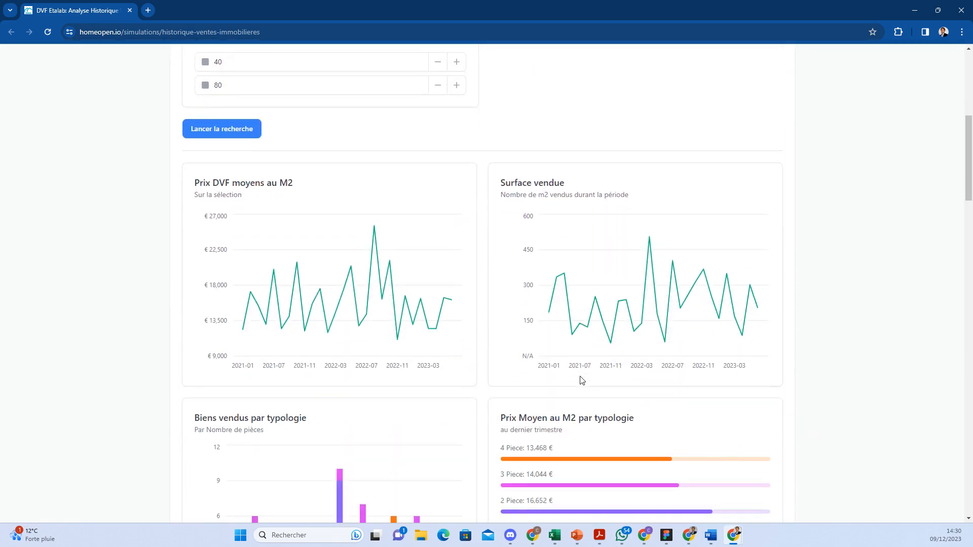
click(252, 133)
scroll(526, 245, down, 2)
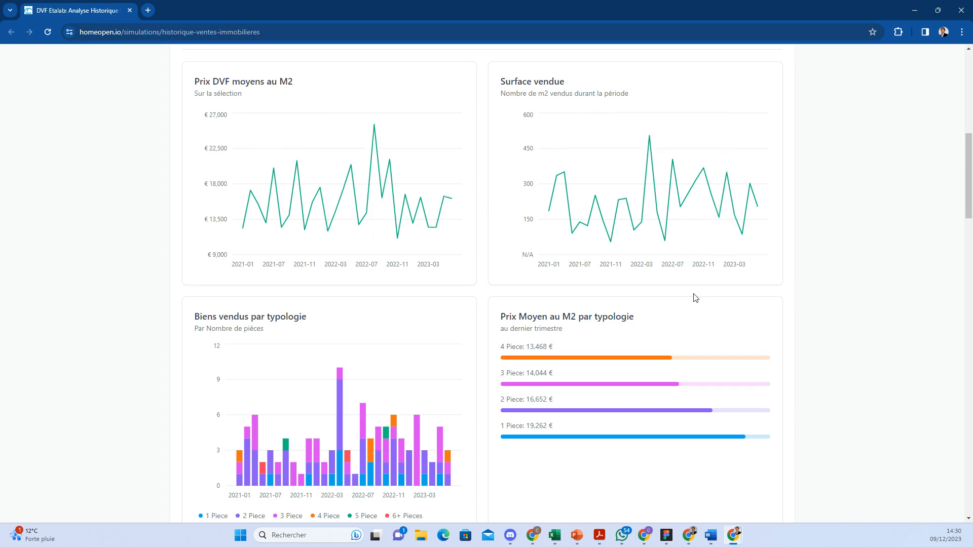
scroll(695, 298, down, 2)
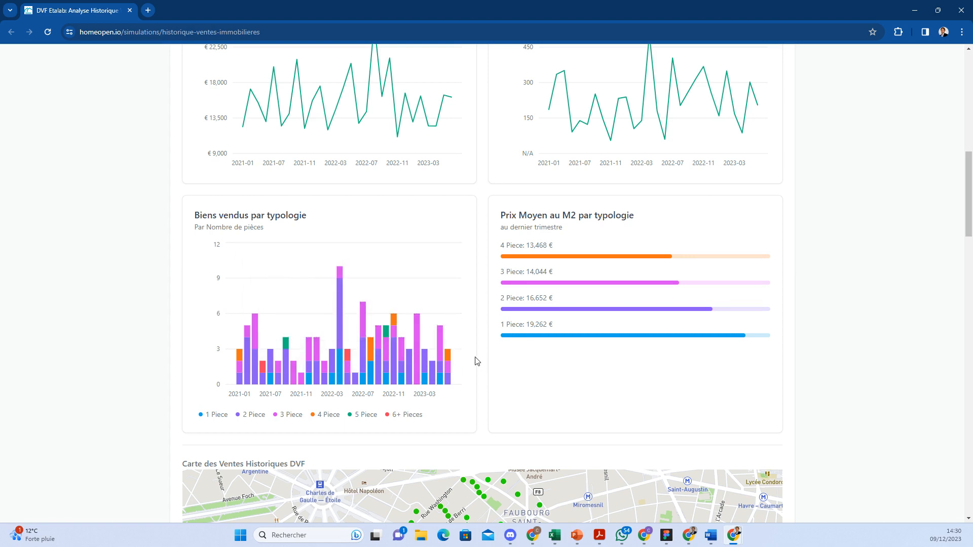
scroll(512, 302, down, 6)
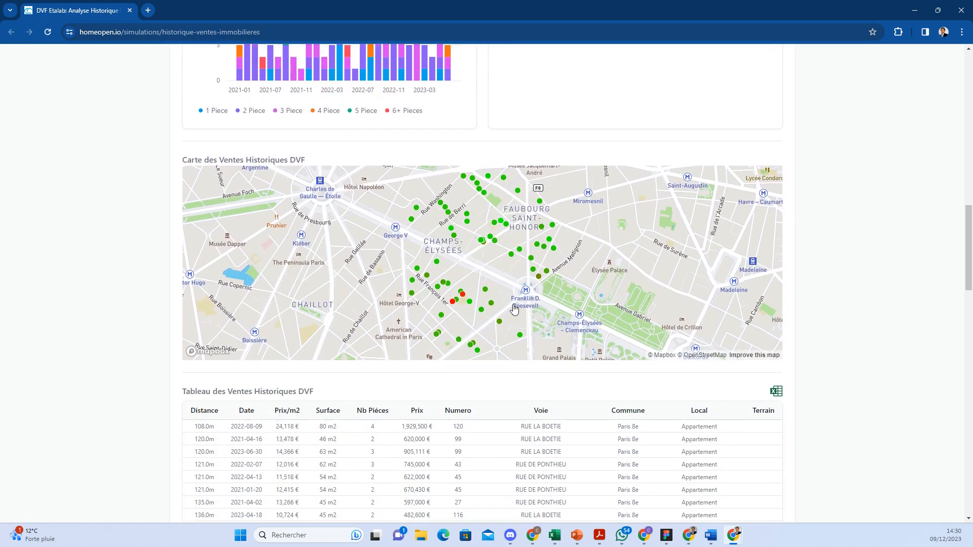
scroll(478, 268, up, 1)
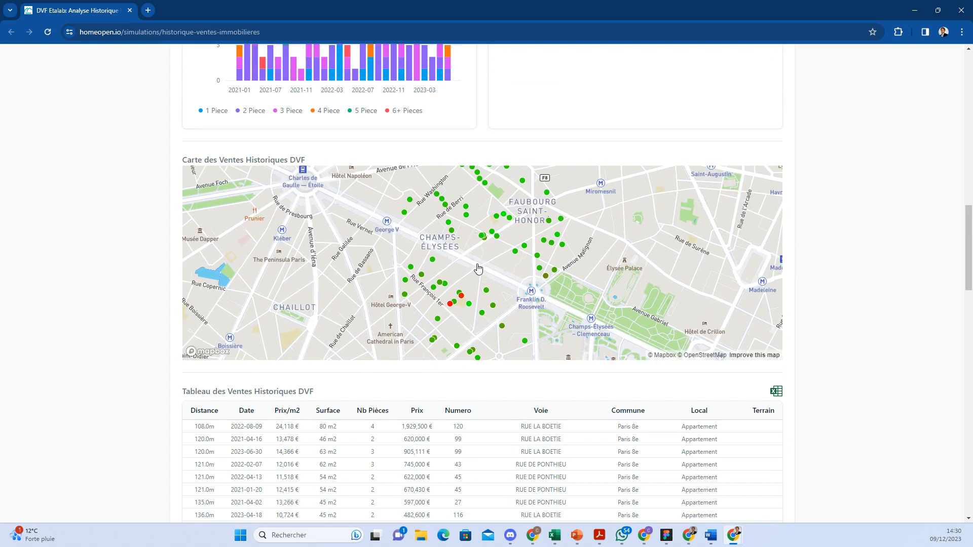
scroll(478, 268, down, 1)
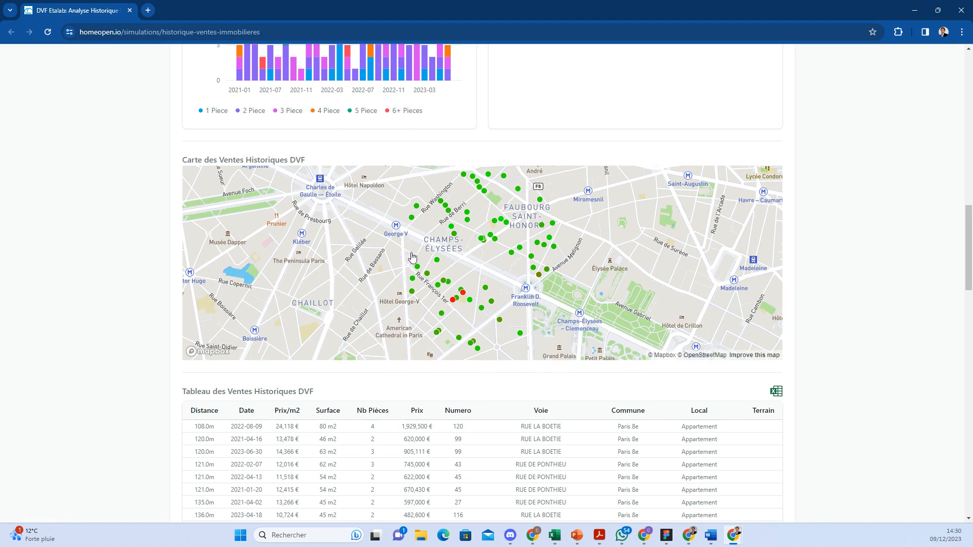
click(456, 300)
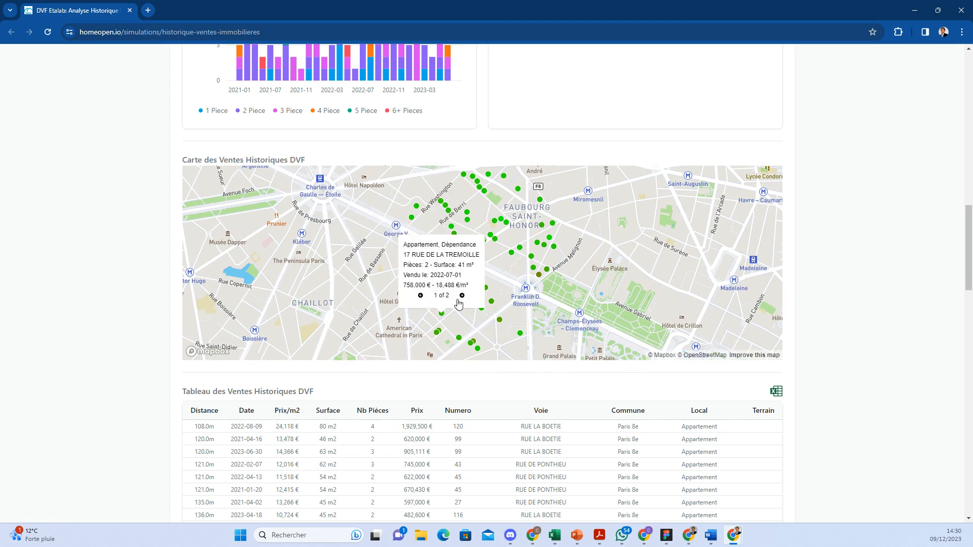
click(532, 262)
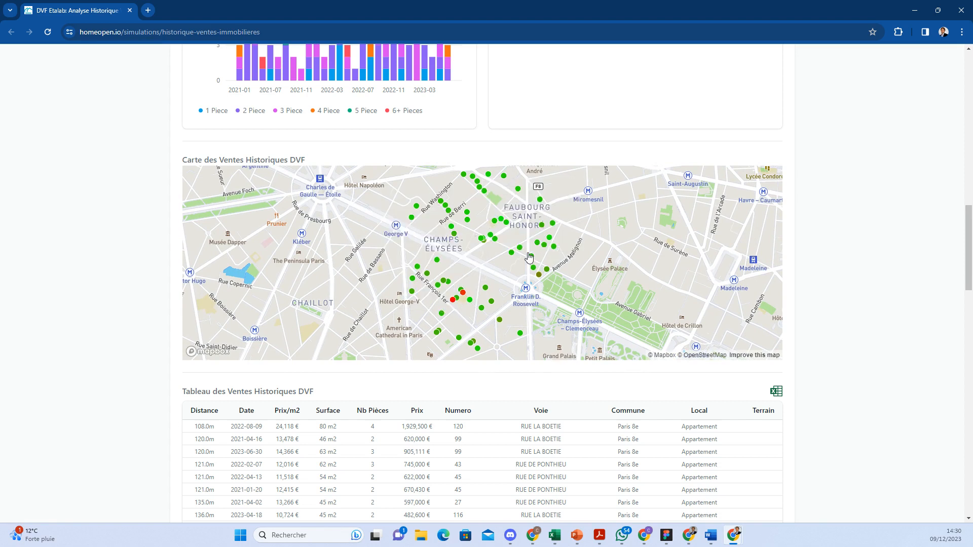
click(453, 300)
click(469, 301)
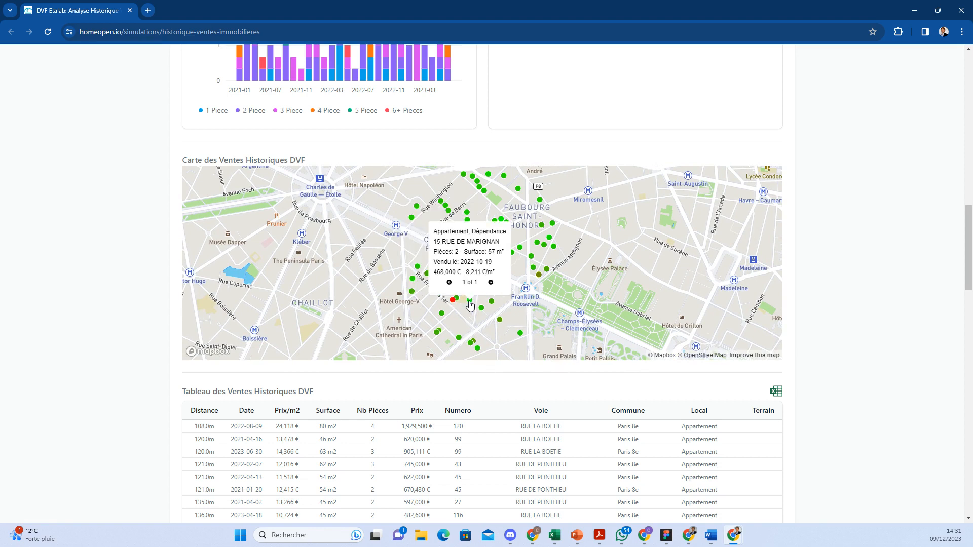
click(481, 308)
click(499, 320)
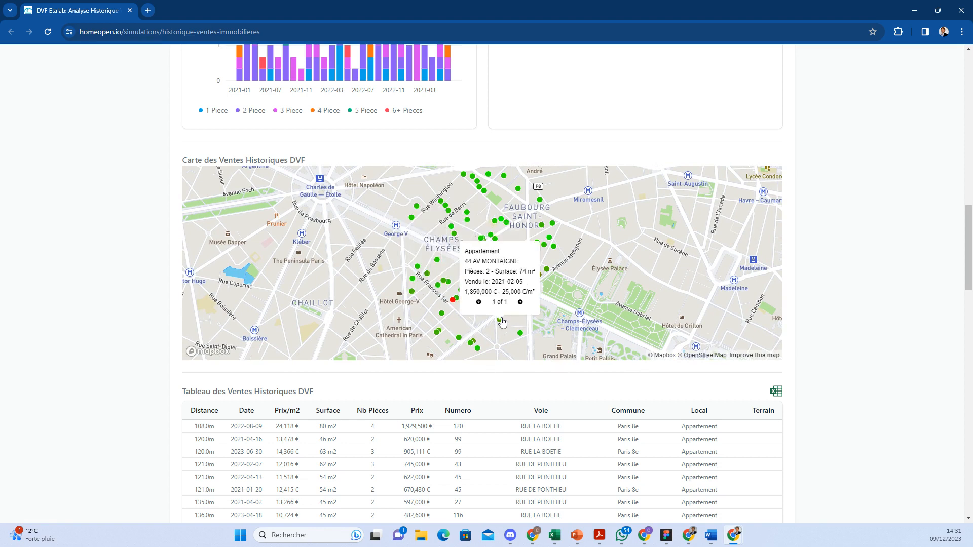
click(482, 239)
click(453, 235)
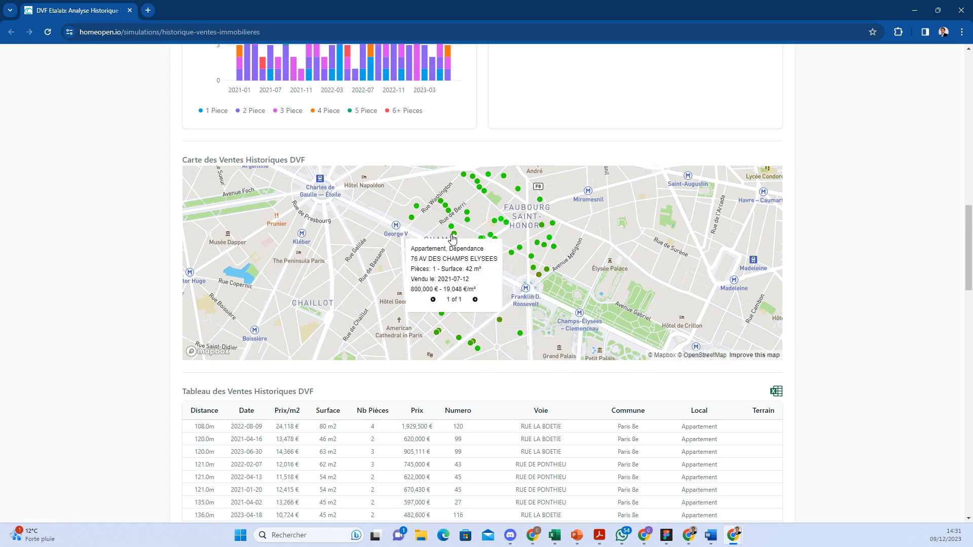
click(538, 274)
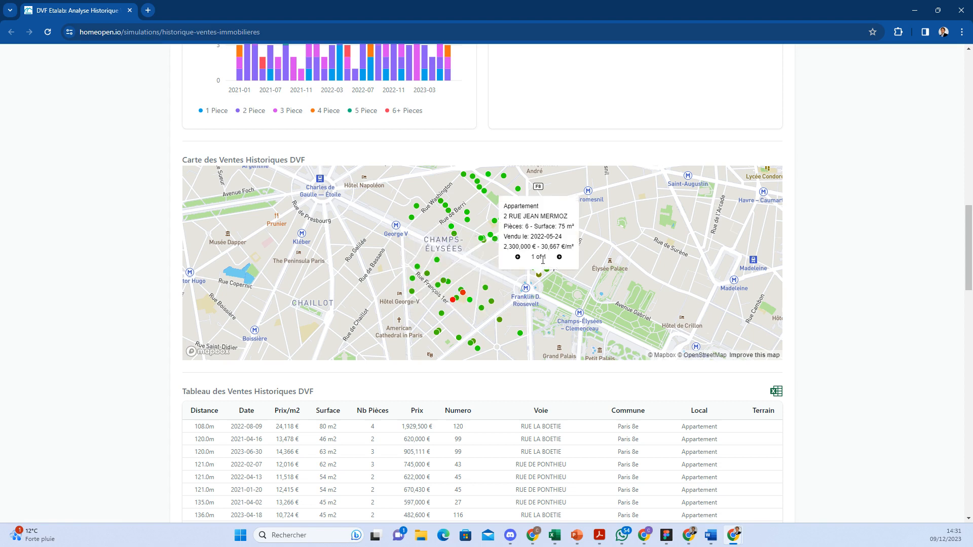
click(477, 348)
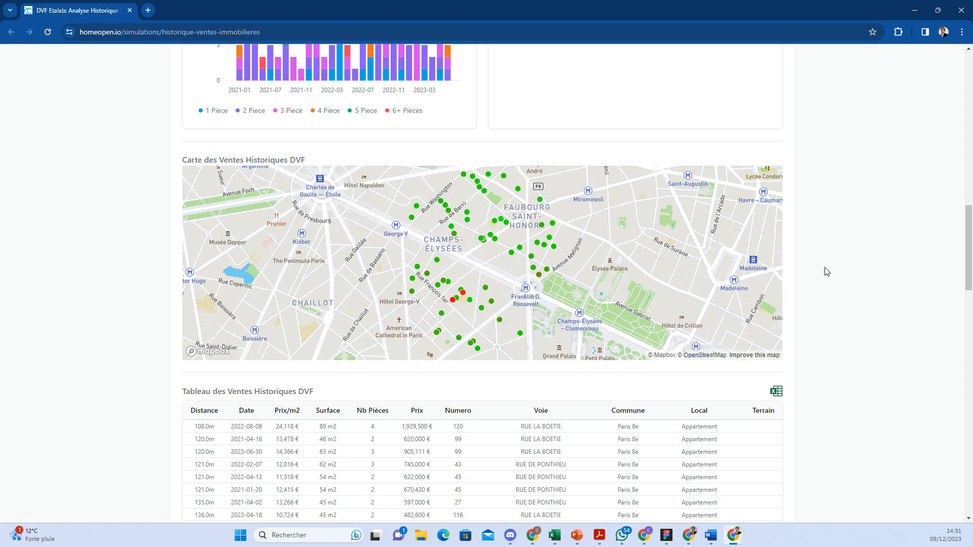
Step: Sort the DVF sales table by date in ascending order, oldest first
scroll(827, 272, down, 1)
scroll(827, 272, down, 5)
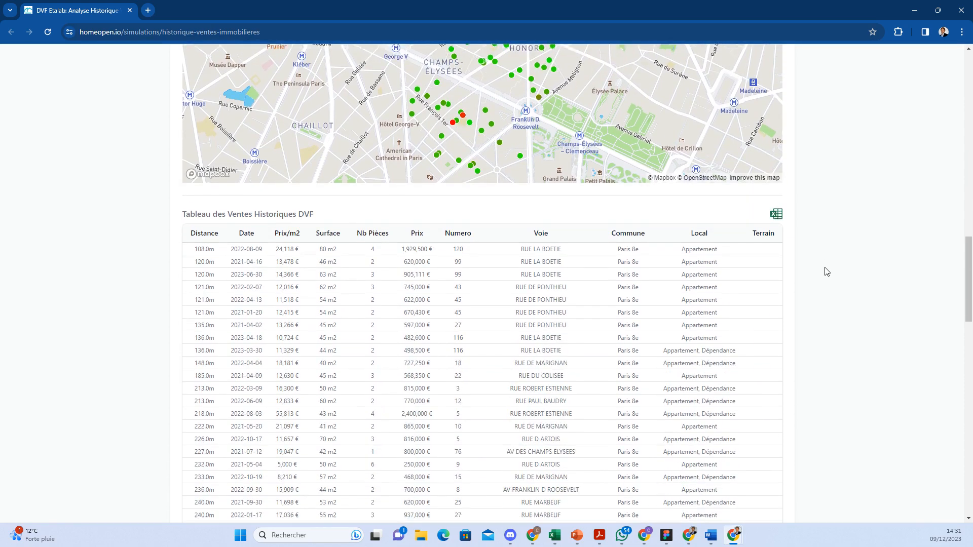
scroll(827, 271, down, 8)
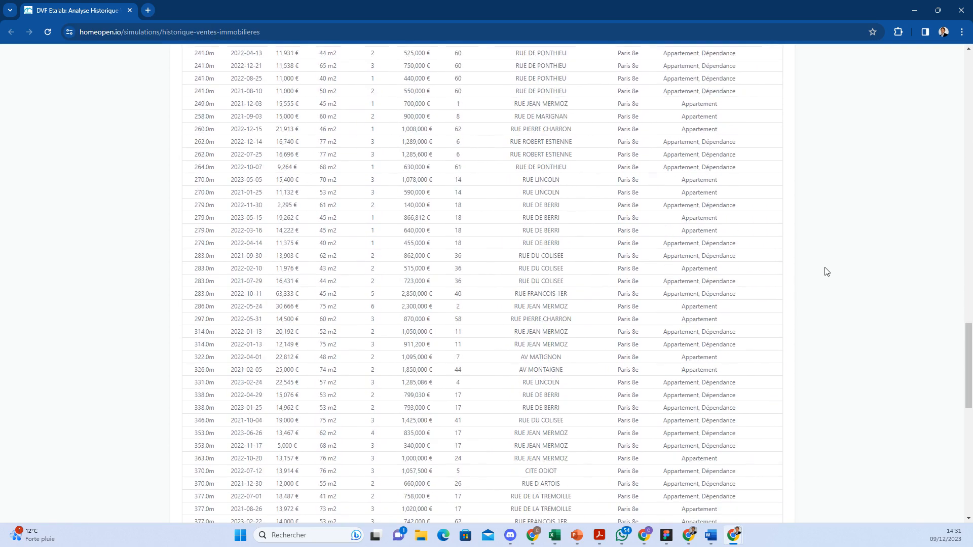
scroll(826, 271, up, 11)
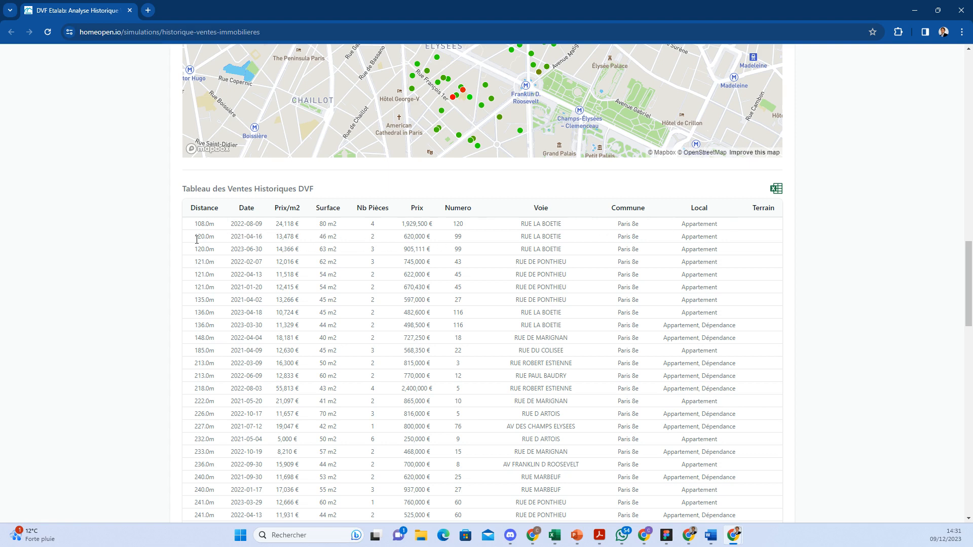
drag(197, 239, 736, 242)
click(737, 242)
click(246, 209)
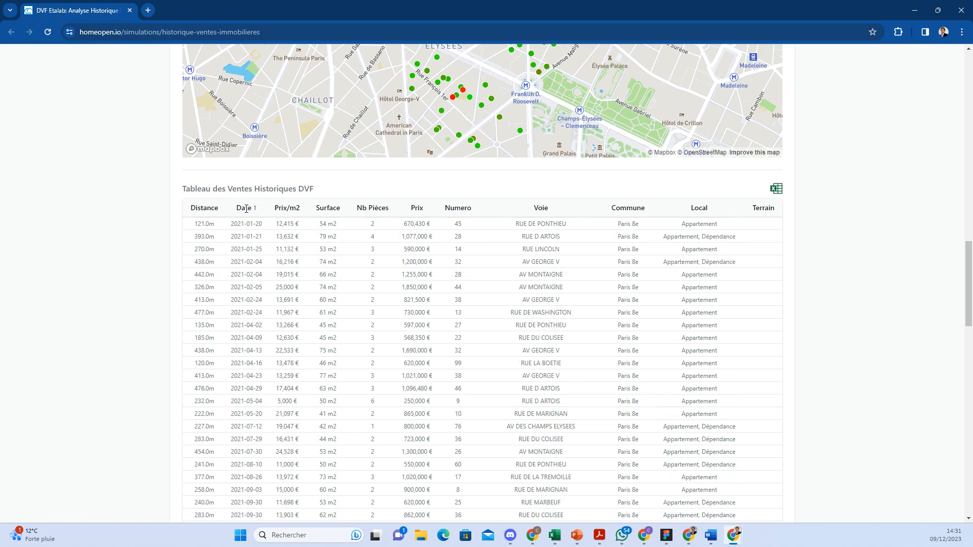
click(247, 209)
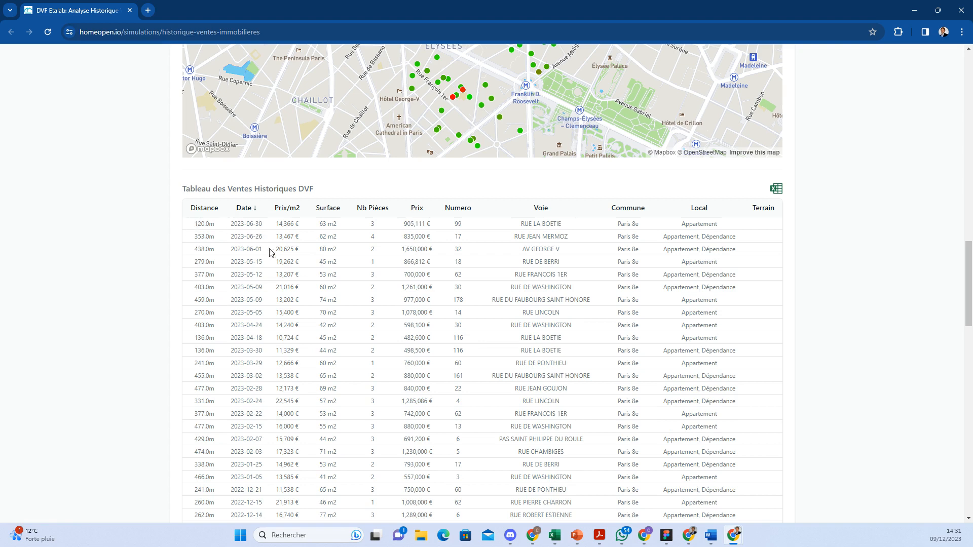
click(253, 210)
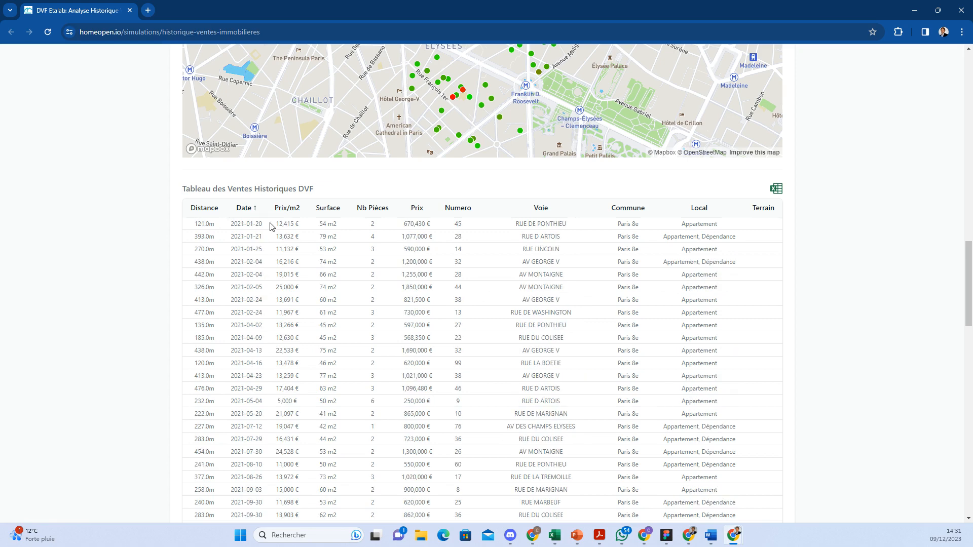
scroll(276, 223, up, 1)
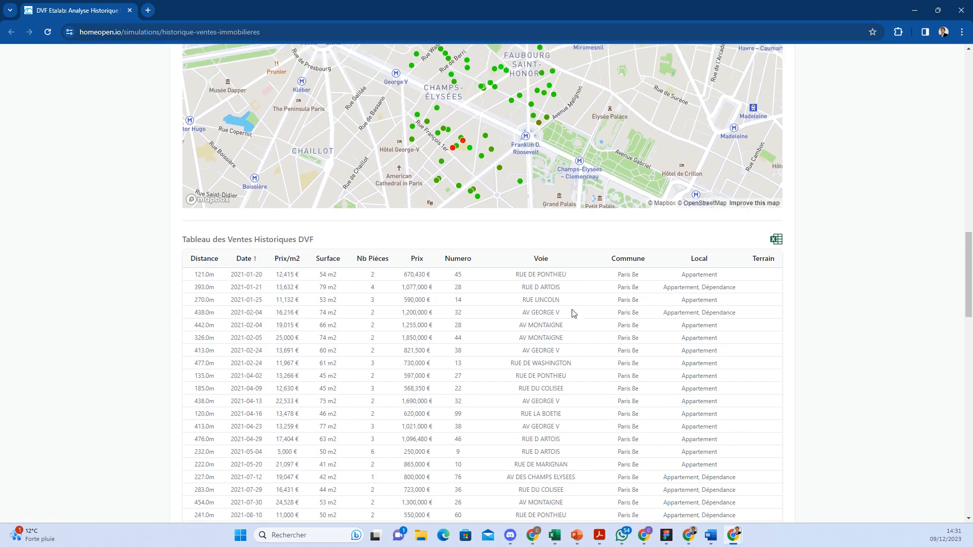
scroll(692, 351, up, 4)
scroll(814, 310, down, 5)
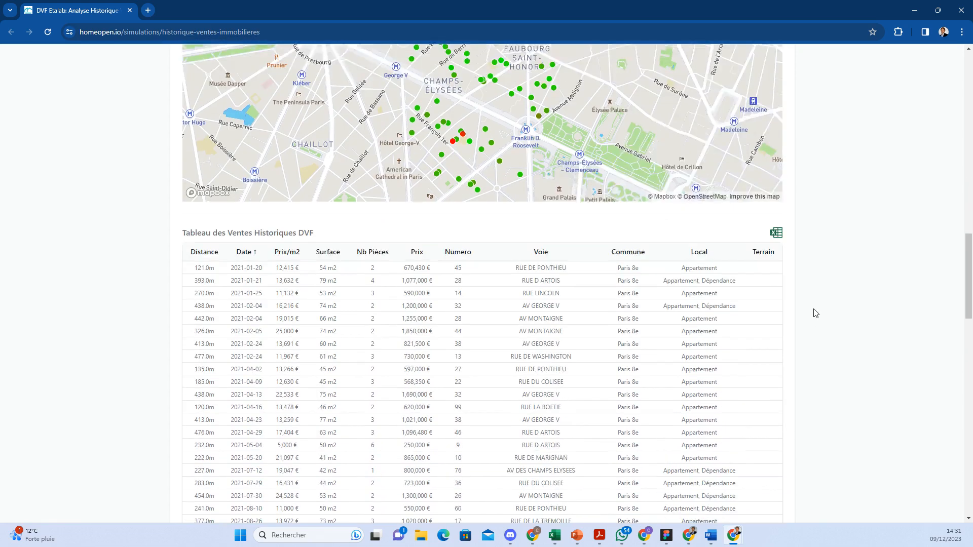
Step: Export the sales table to Excel and open the downloaded .xlsx file
click(781, 188)
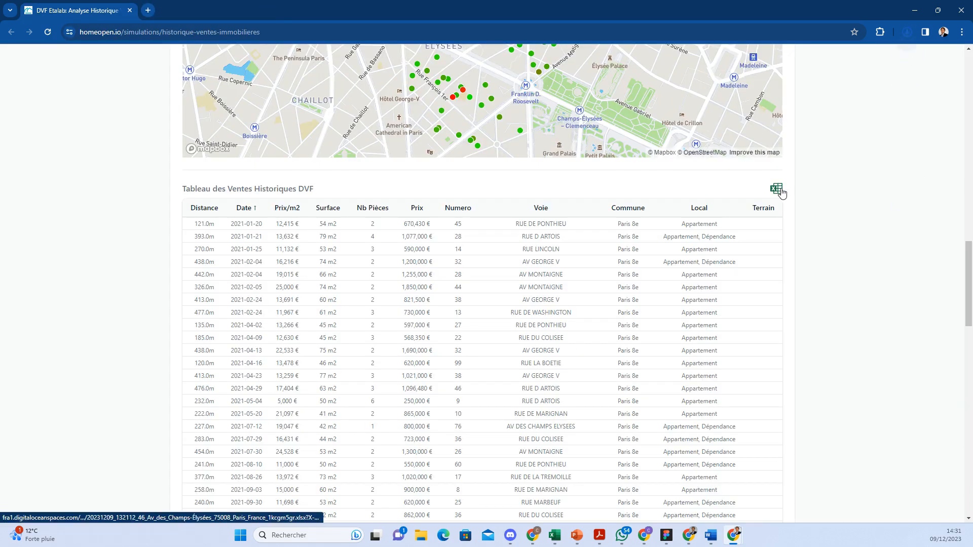
click(907, 32)
click(817, 77)
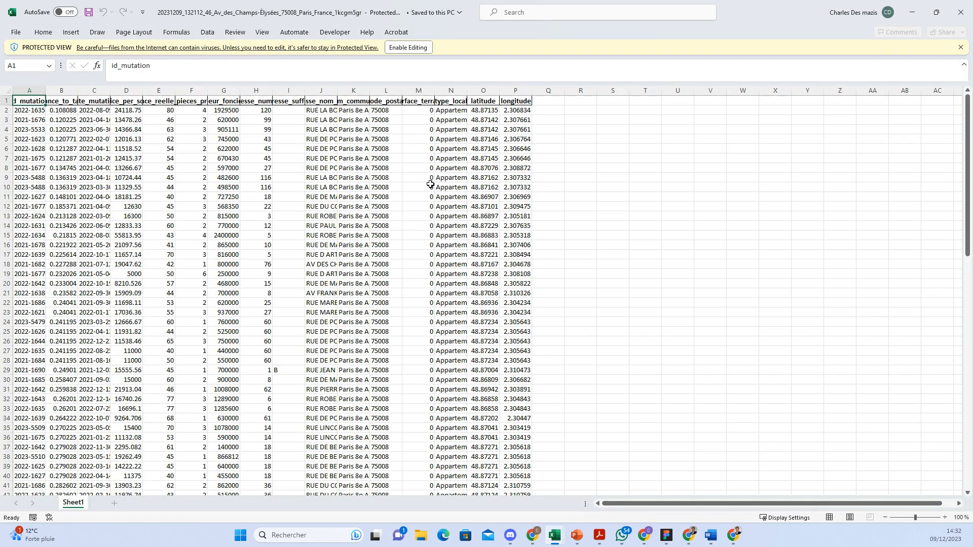
Step: Enable editing of the exported workbook and AutoFit all data columns to their contents
click(407, 48)
click(519, 149)
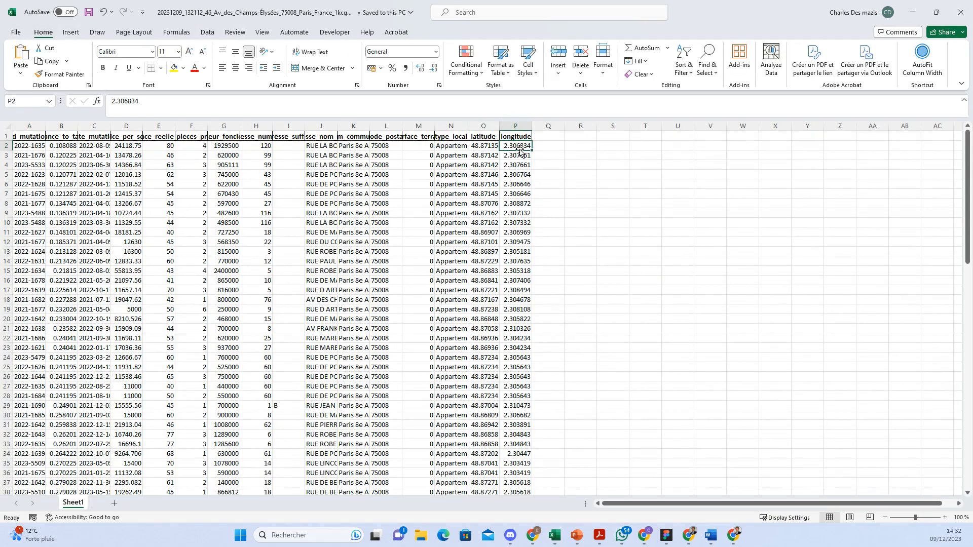
key(ctrl+shift+Left)
key(ctrl+shift+Left)
key(ctrl+shift+Left)
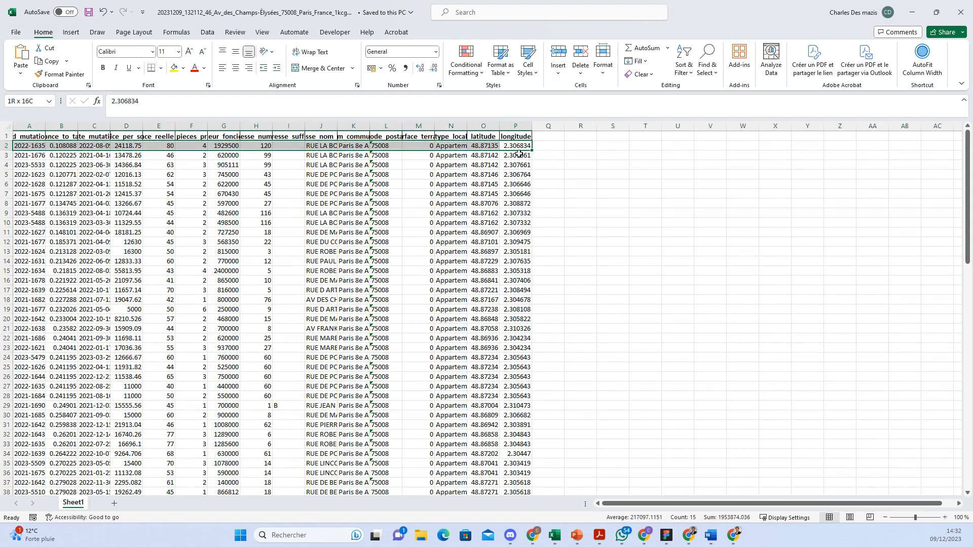
key(ctrl+a)
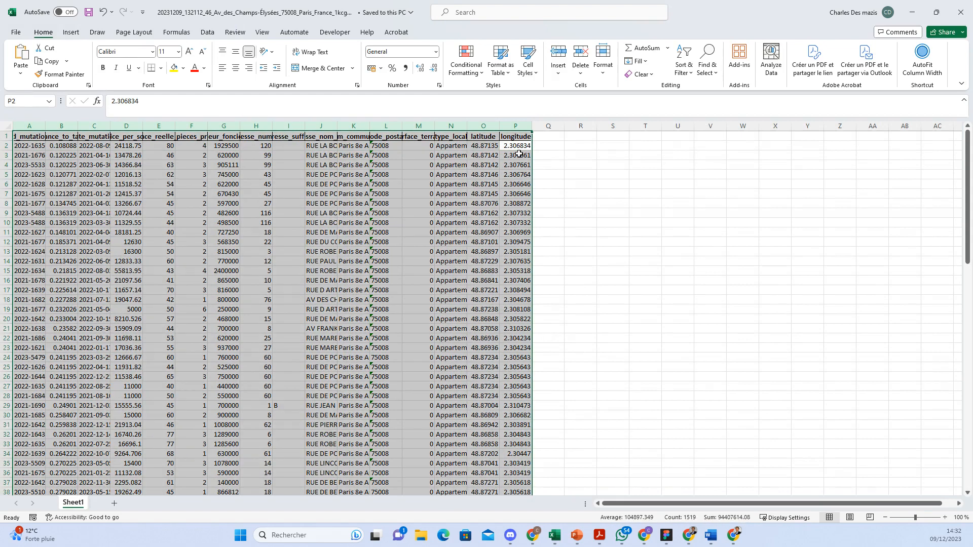
double_click(536, 120)
click(428, 269)
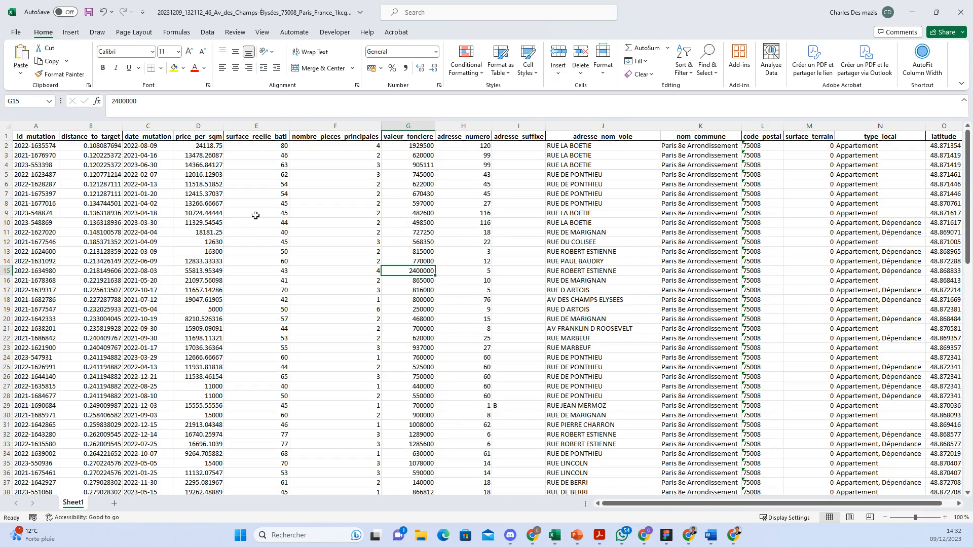
Step: Inspect the price_per_sqm and surface_reelle_bati values in the first data rows
click(325, 260)
click(210, 175)
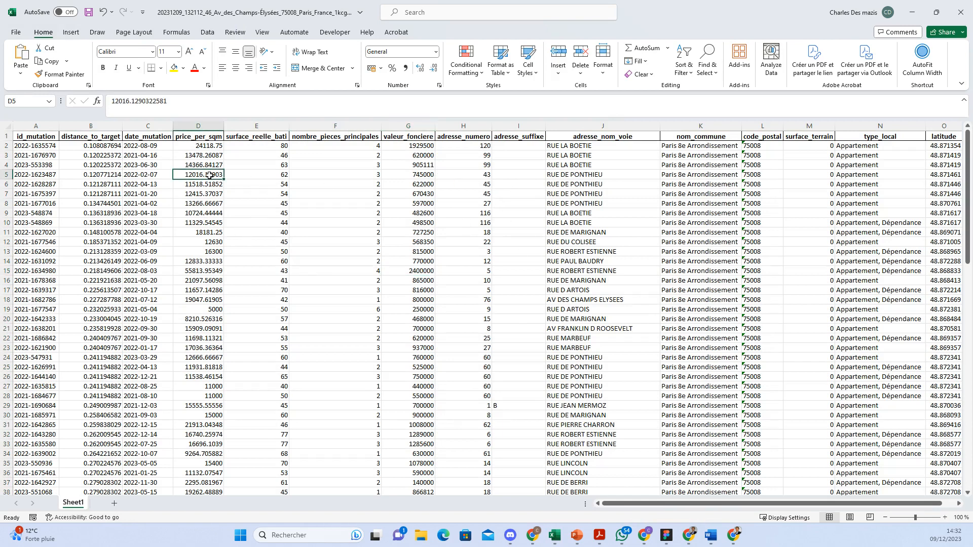
click(5, 146)
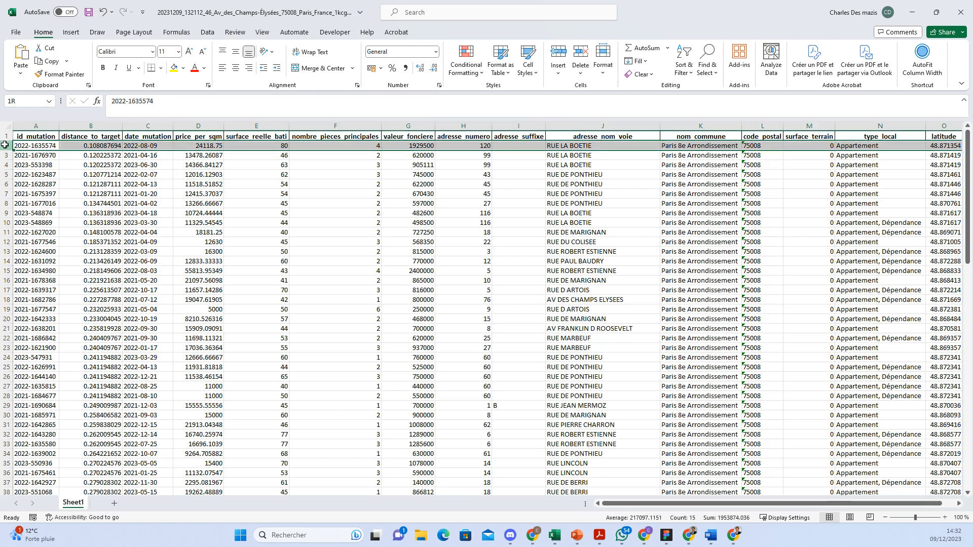
click(82, 183)
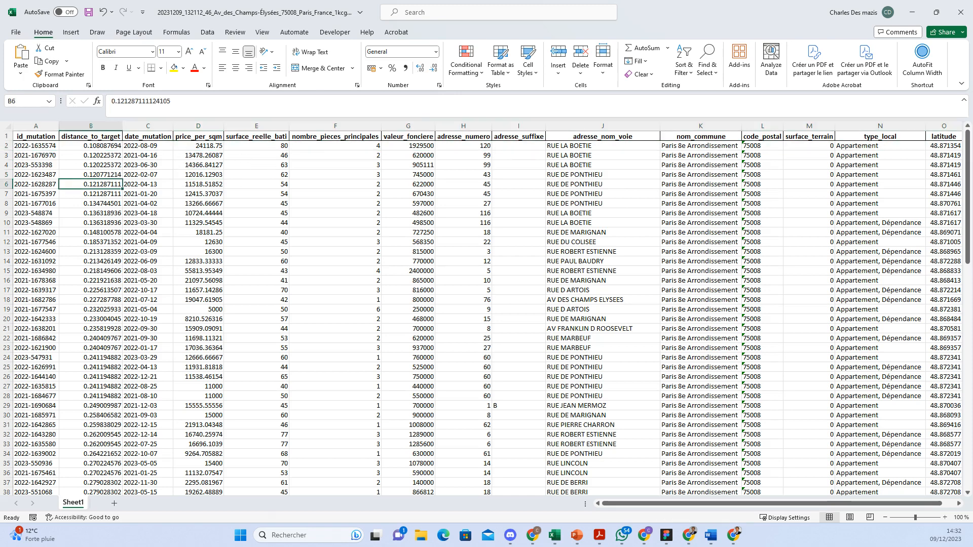
drag(6, 145, 6, 240)
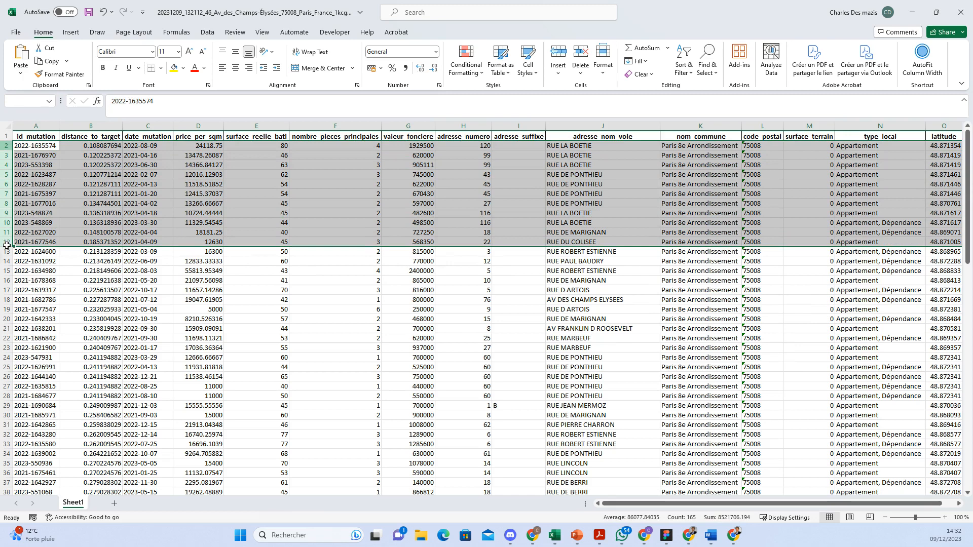
click(76, 213)
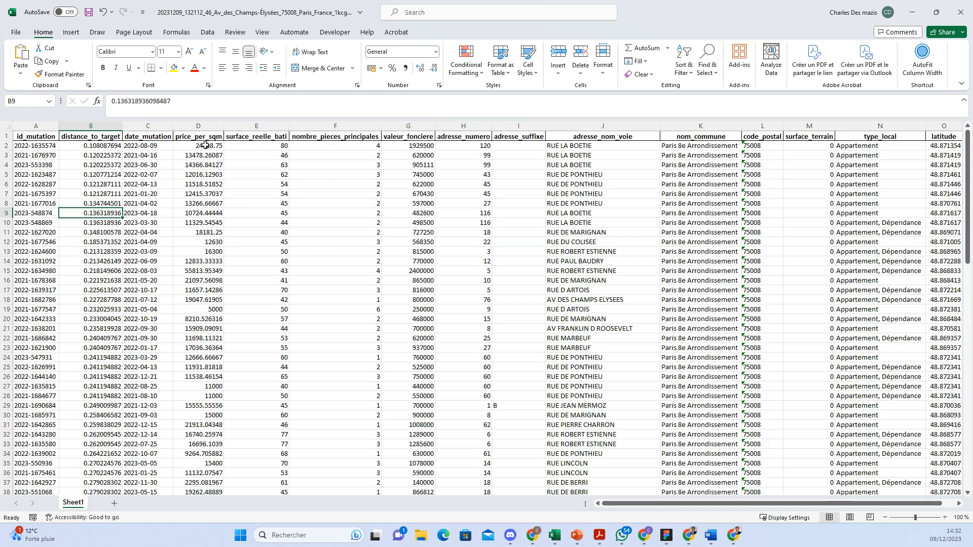
click(275, 146)
Step: Copy the first ten valeur_fonciere prices (G2:G11) from the export sheet
click(340, 150)
click(408, 152)
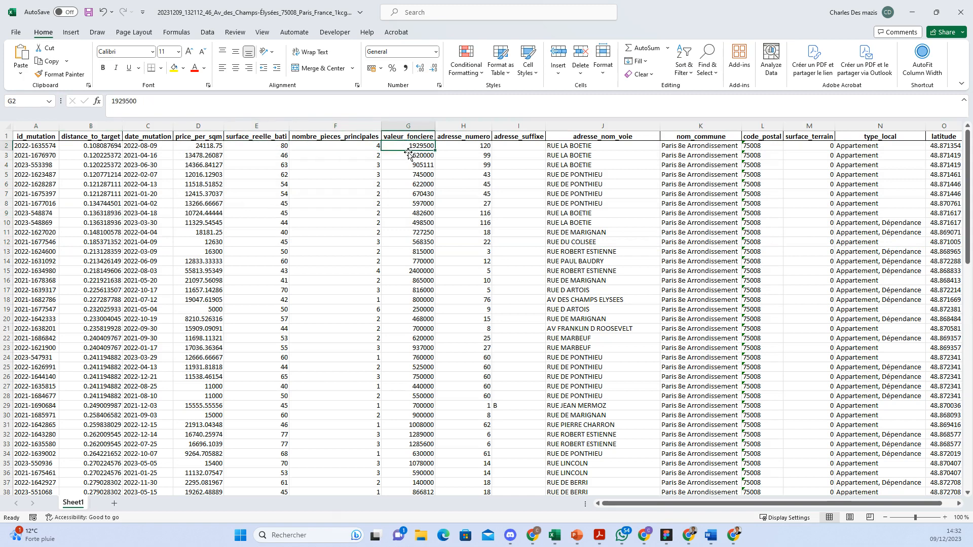
key(Down)
key(Down)
key(Down)
key(Down)
drag(417, 146, 419, 230)
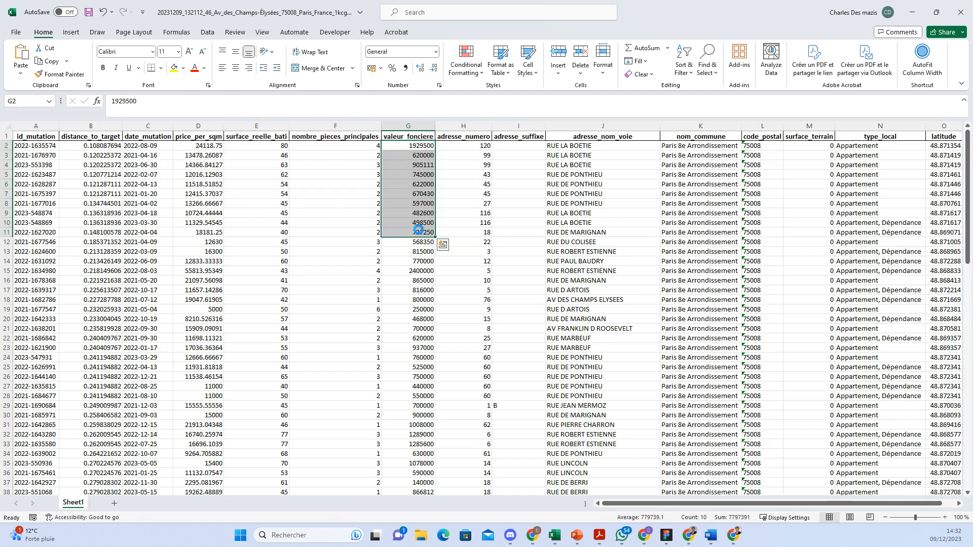
key(ctrl+c)
Step: Paste the prices as values into Prix cell X16 of the template, then return to the export
click(912, 13)
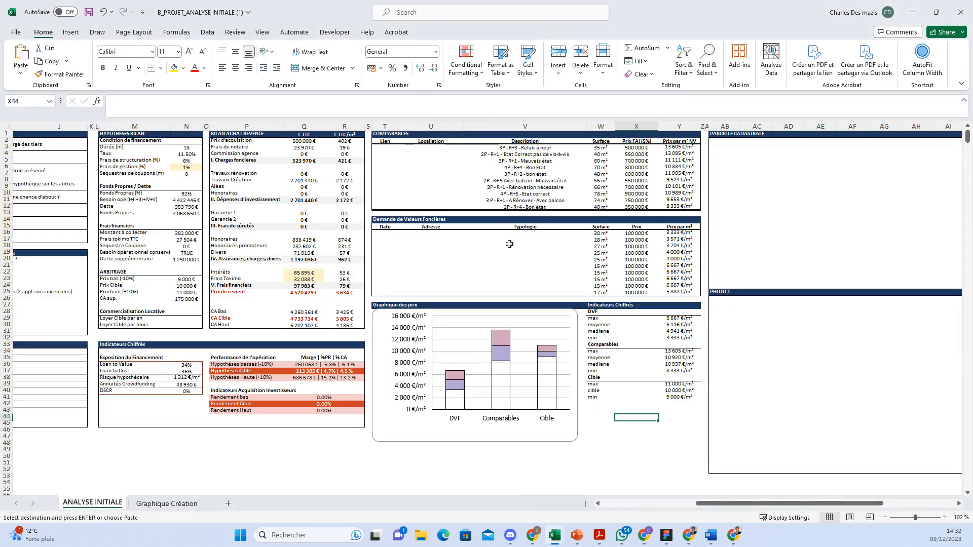
click(650, 236)
key(ctrl+alt+v)
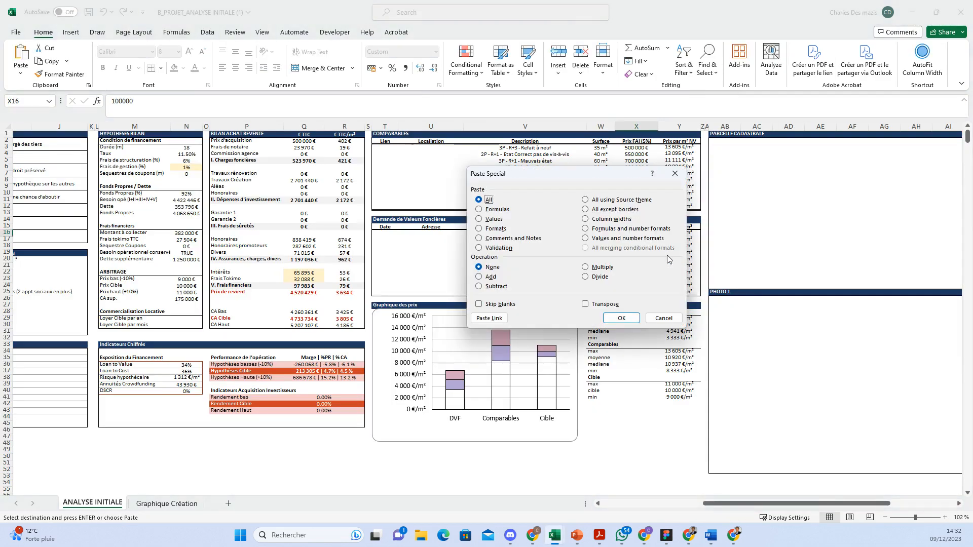
click(488, 219)
click(621, 318)
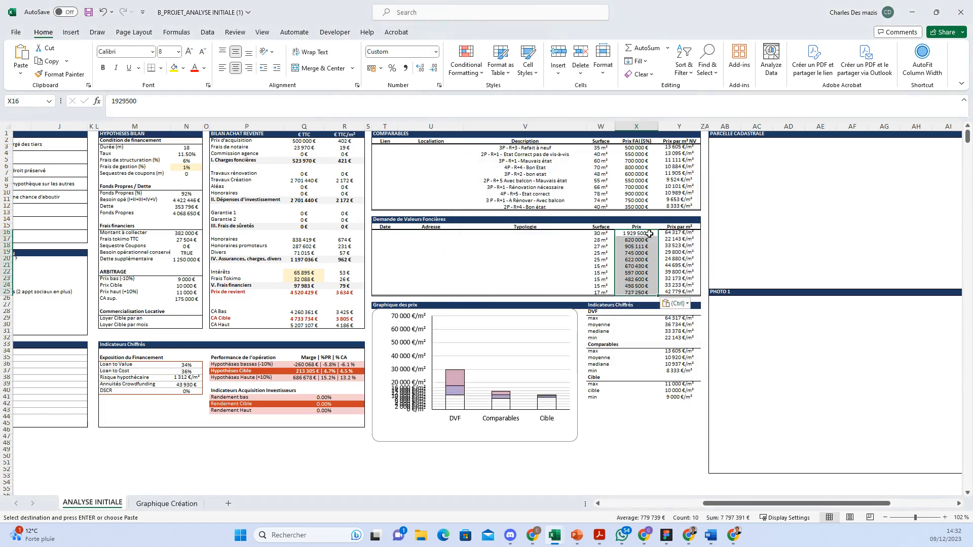
click(911, 12)
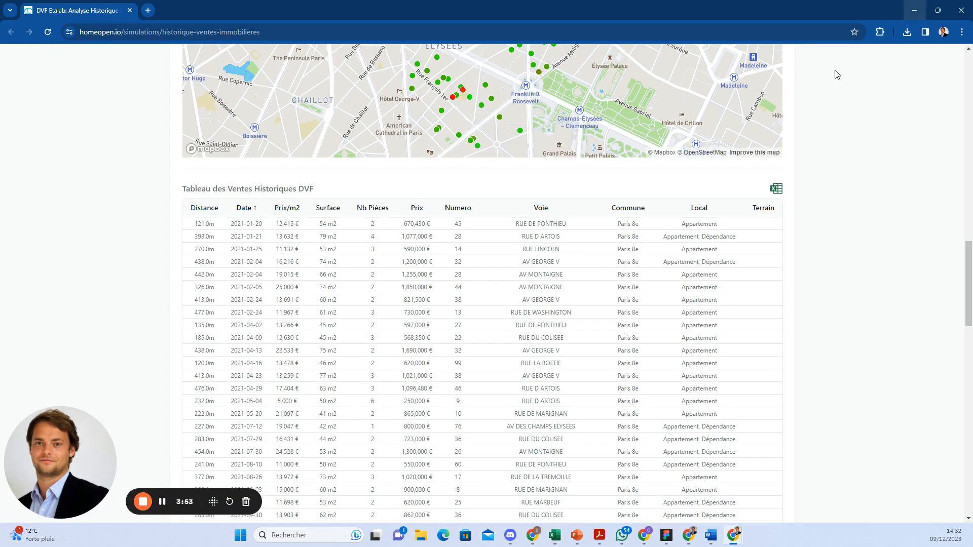
mouse_move(559, 541)
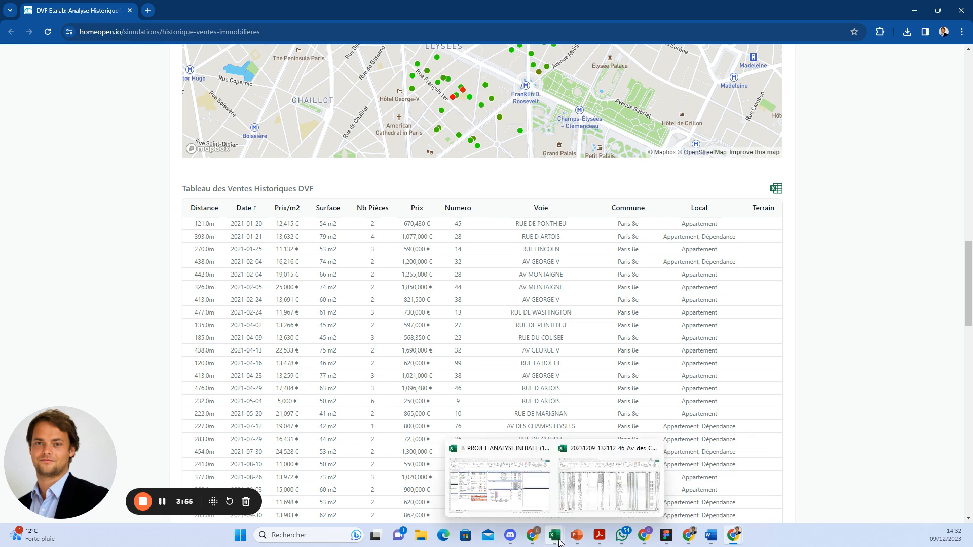
click(573, 509)
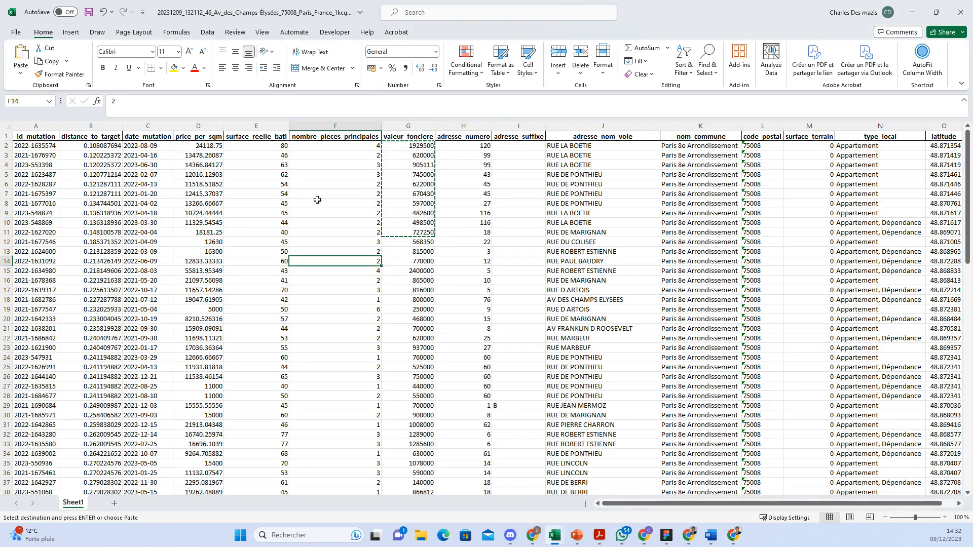
Step: Copy surface_reelle_bati E2:E11 and paste it as values into the template's Surface cells W16:W25
drag(272, 148, 275, 231)
key(ctrl+c)
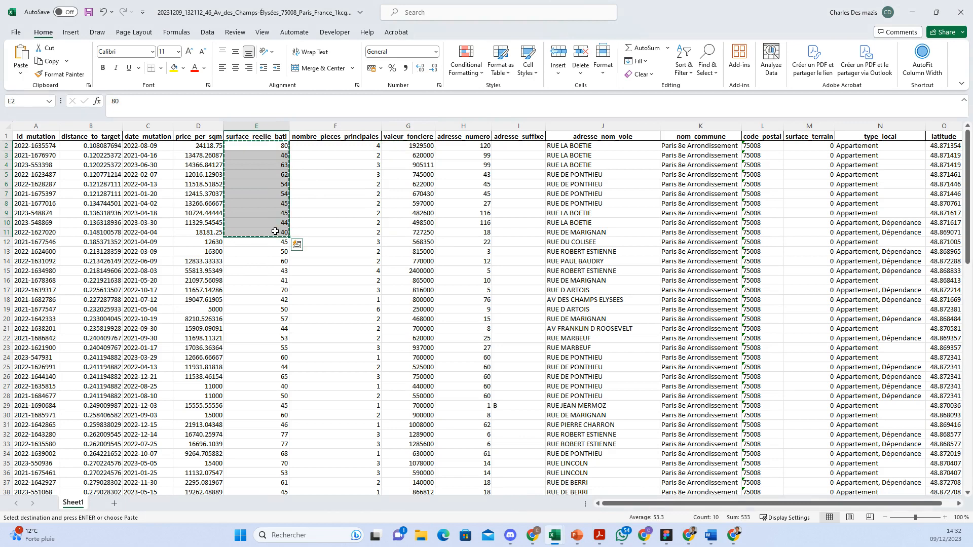
click(912, 12)
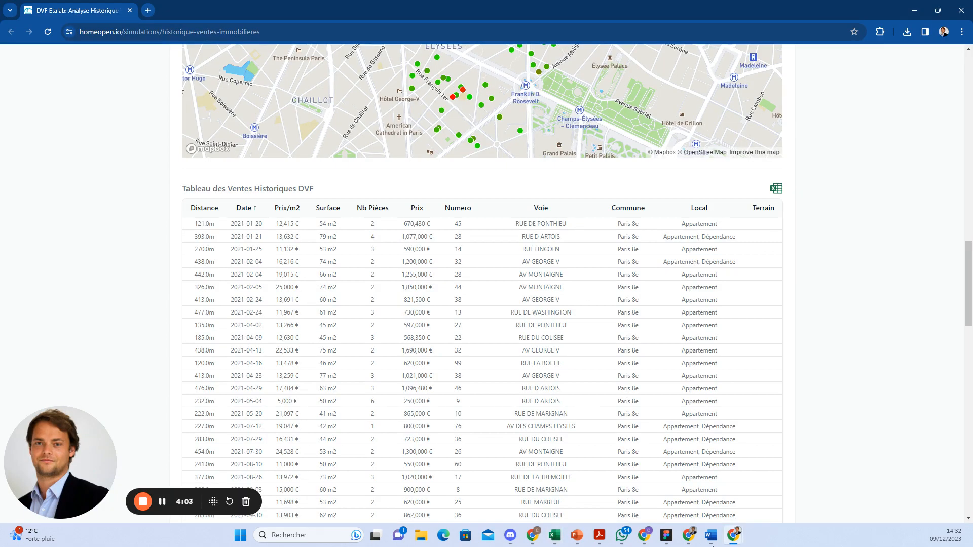
click(528, 503)
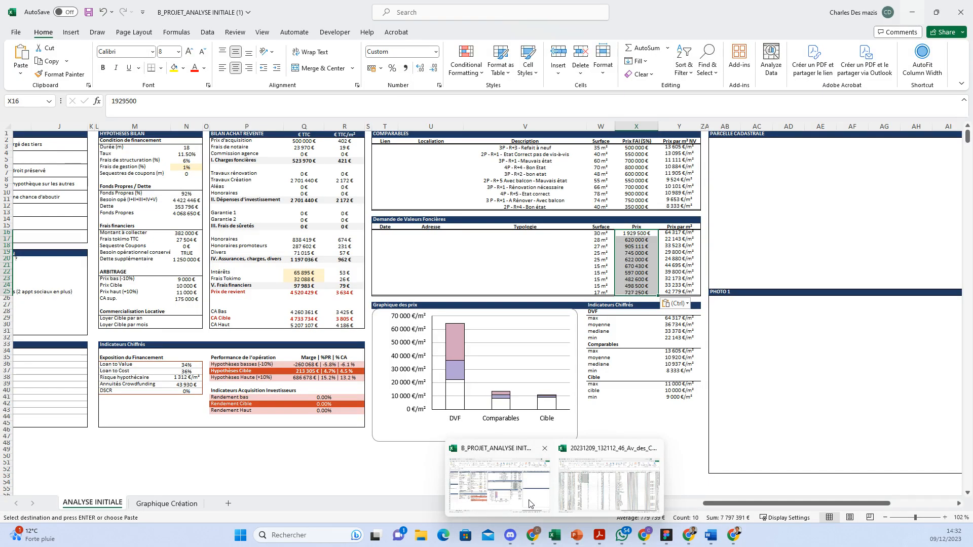
click(608, 233)
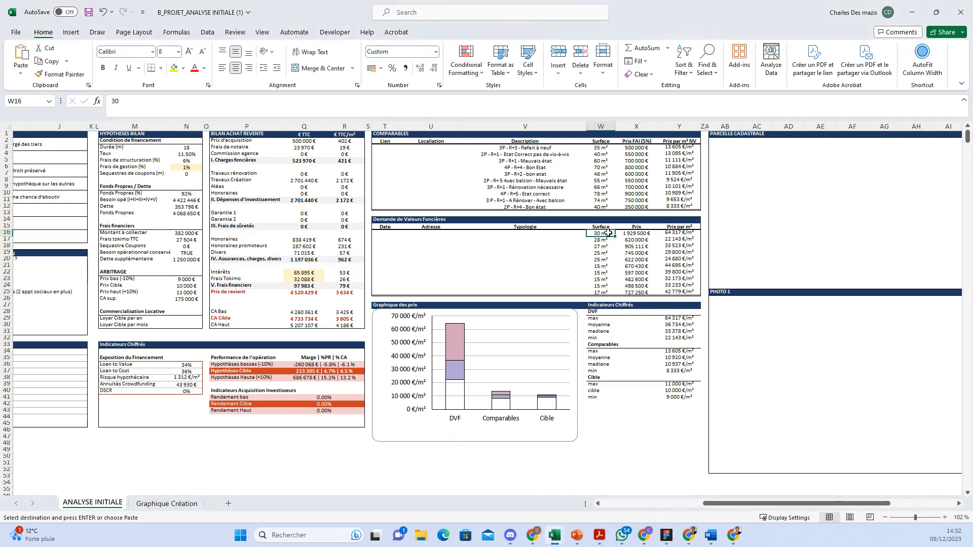
key(ctrl+alt+v)
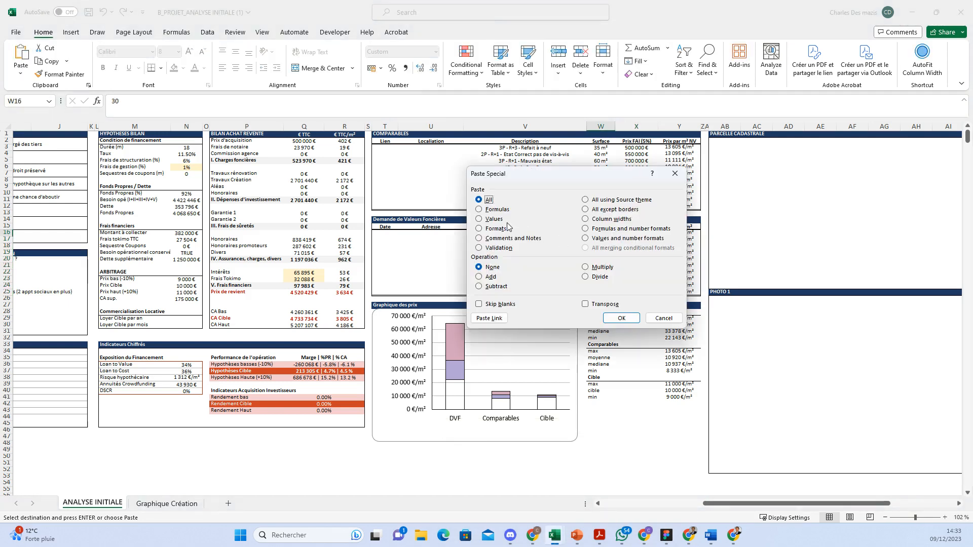
click(482, 218)
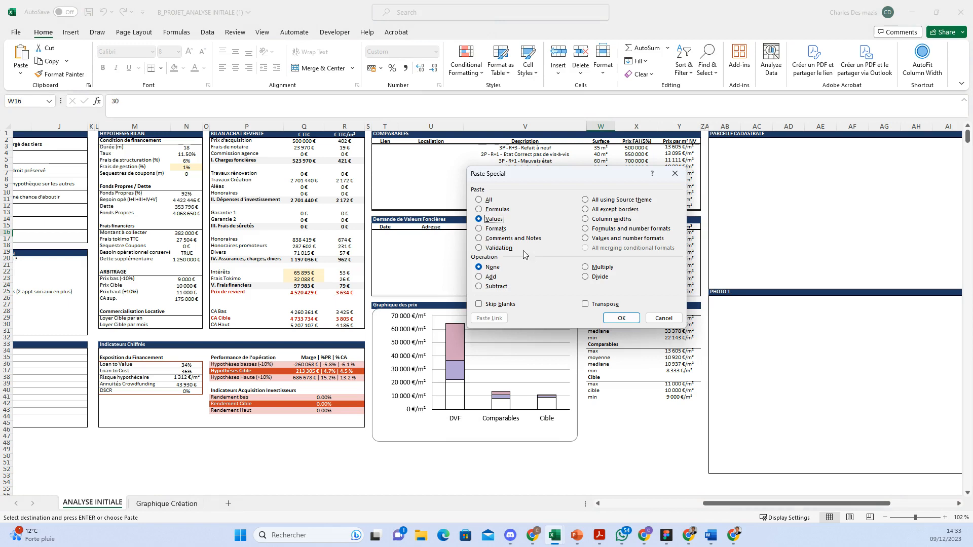
click(606, 318)
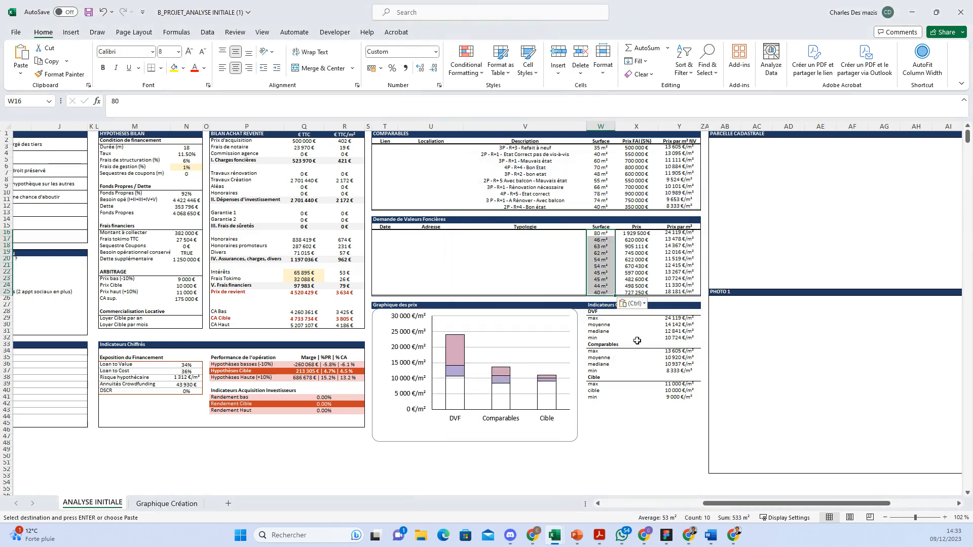
mouse_move(548, 543)
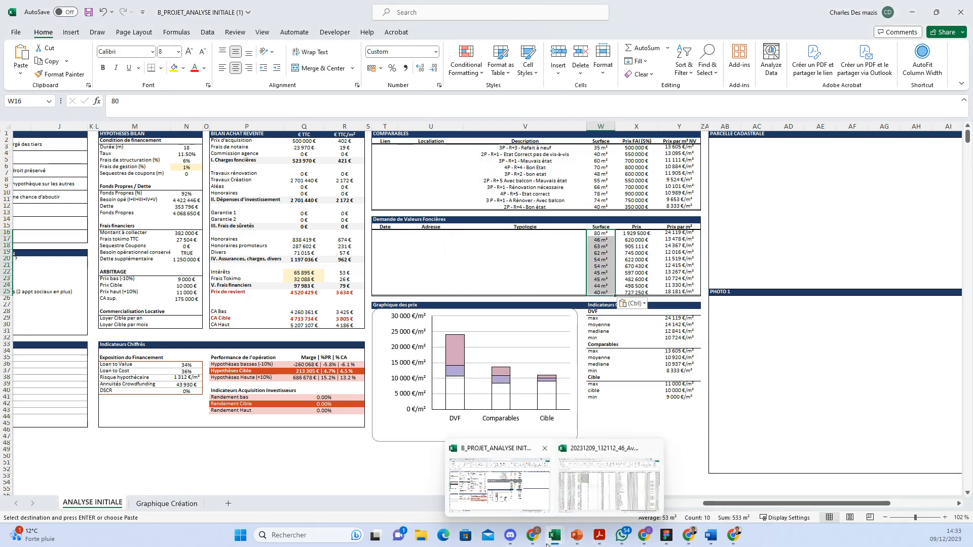
Step: Copy the street names J2:J11 and paste them as values into template cell U16, then return
click(608, 484)
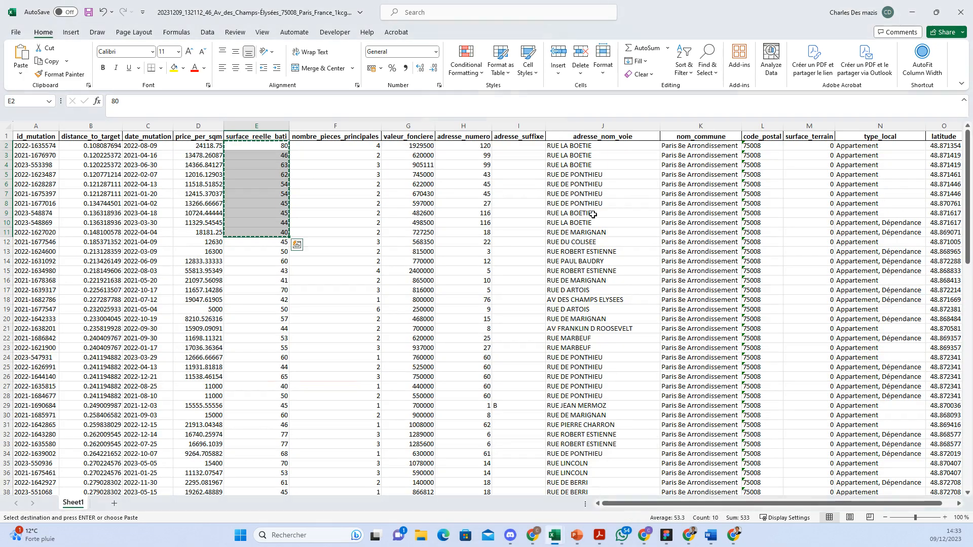
drag(586, 147, 558, 234)
key(ctrl+c)
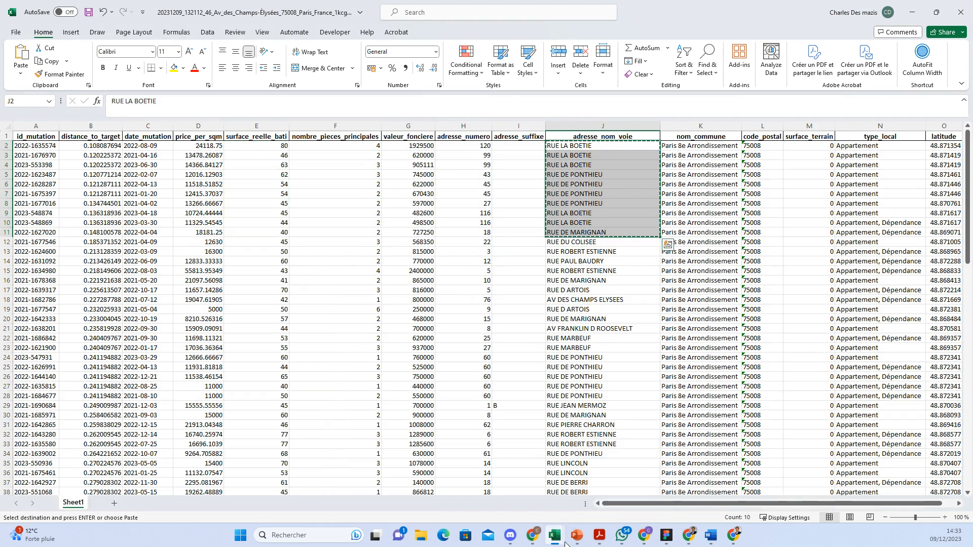
mouse_move(555, 536)
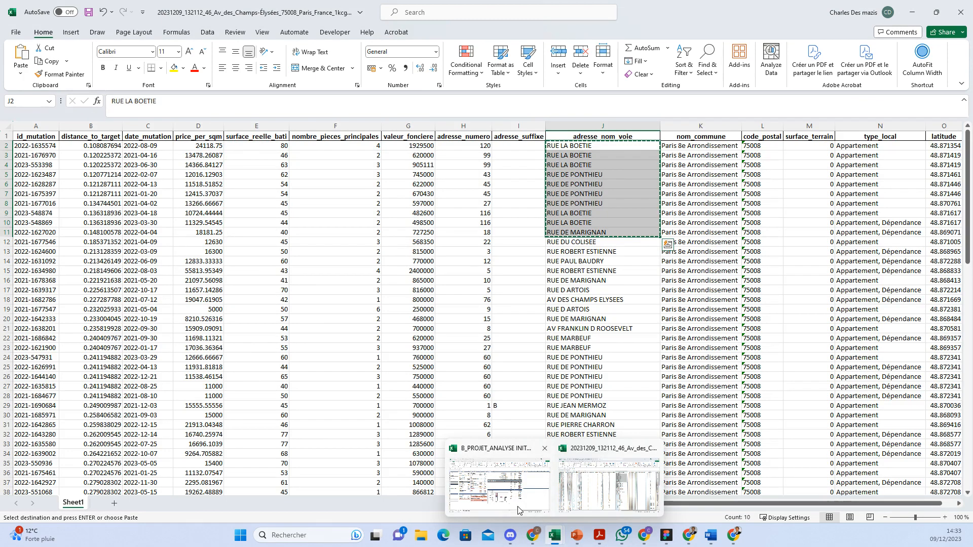
click(615, 487)
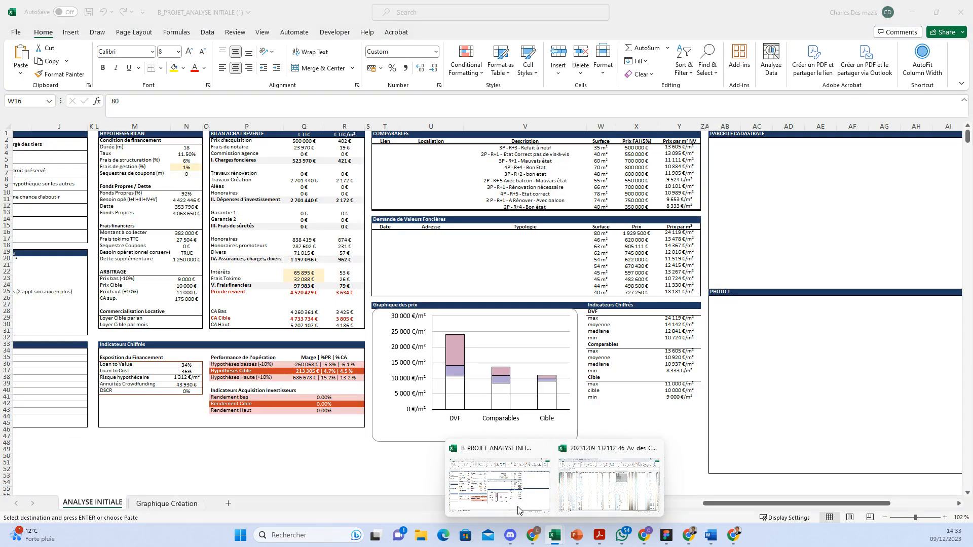
click(433, 233)
key(ctrl+alt+v)
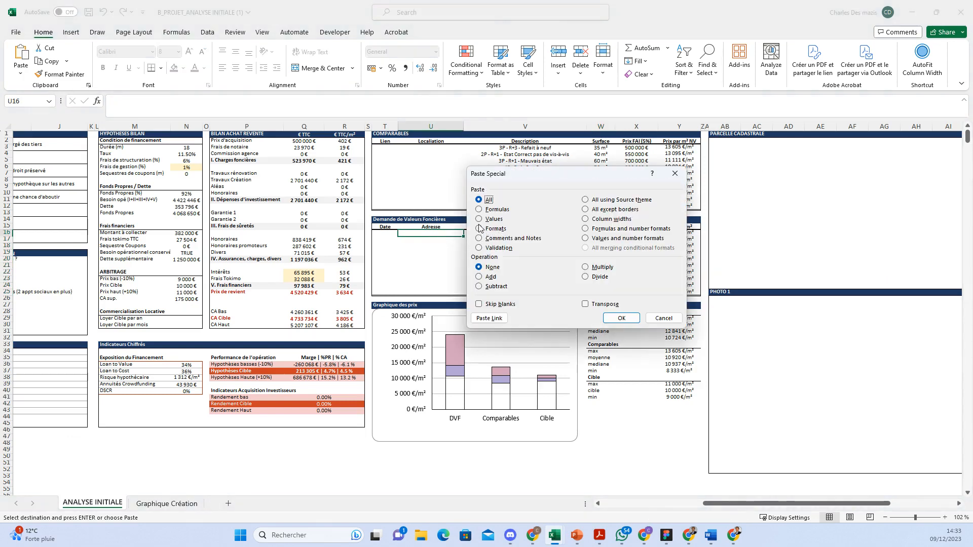
click(479, 219)
click(621, 318)
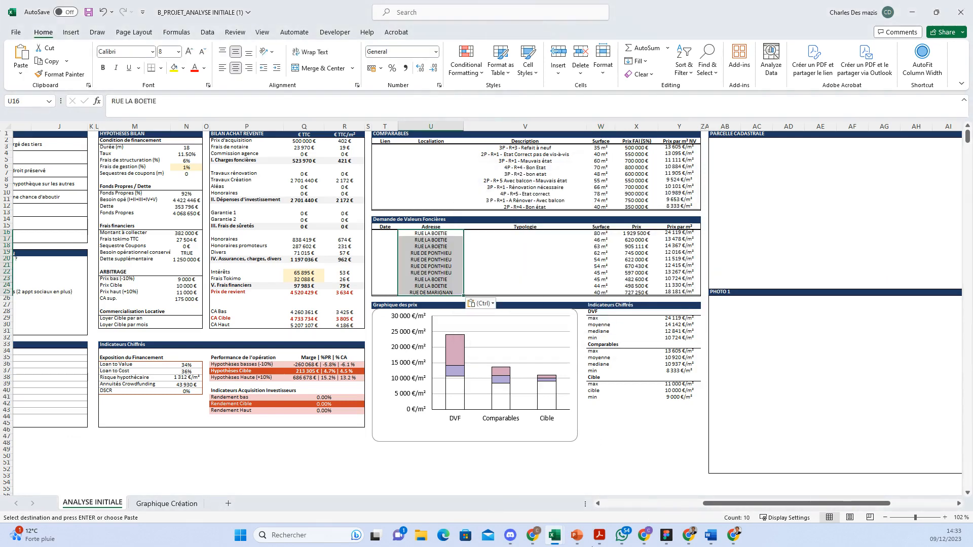
mouse_move(554, 534)
click(613, 467)
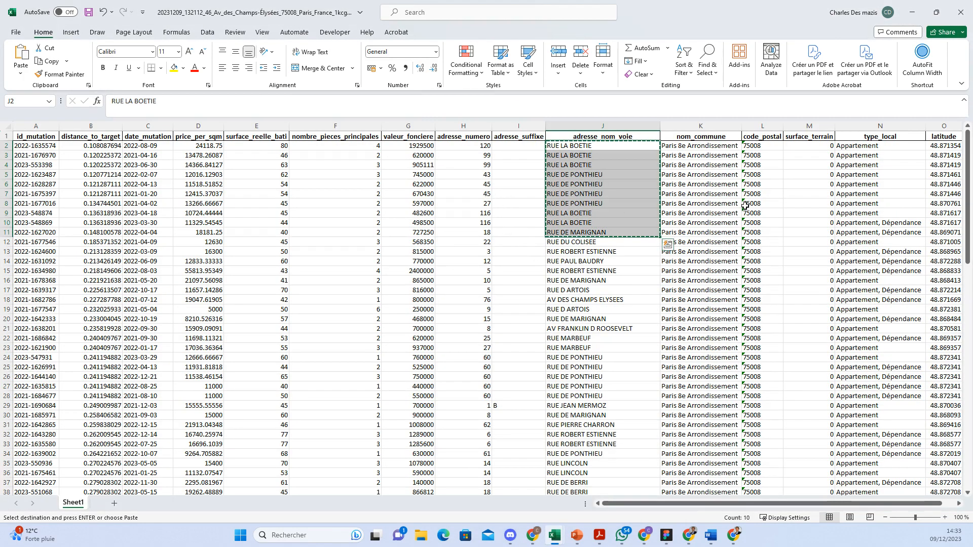
Step: Copy the ten room counts F2:F11, without the header, from the export sheet
click(356, 195)
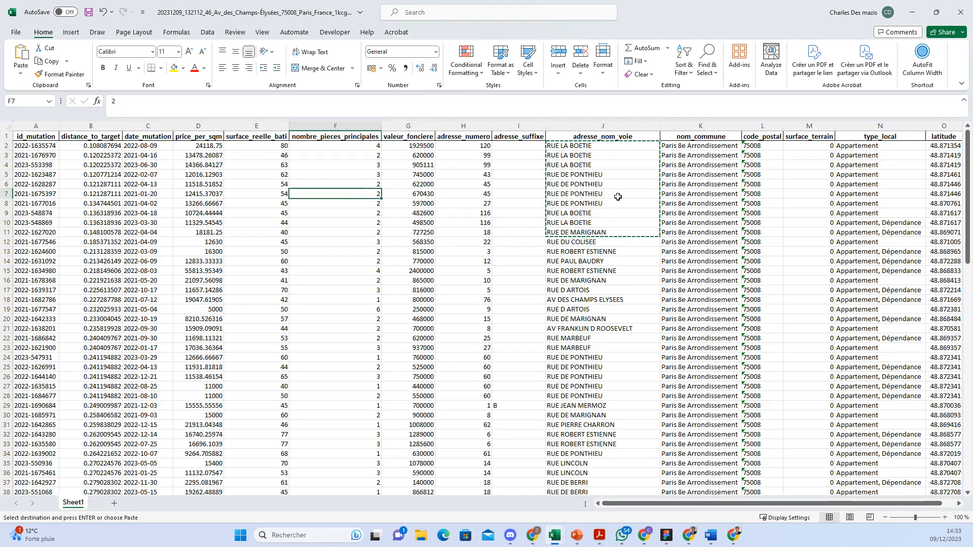
drag(366, 136, 366, 232)
drag(368, 152, 368, 232)
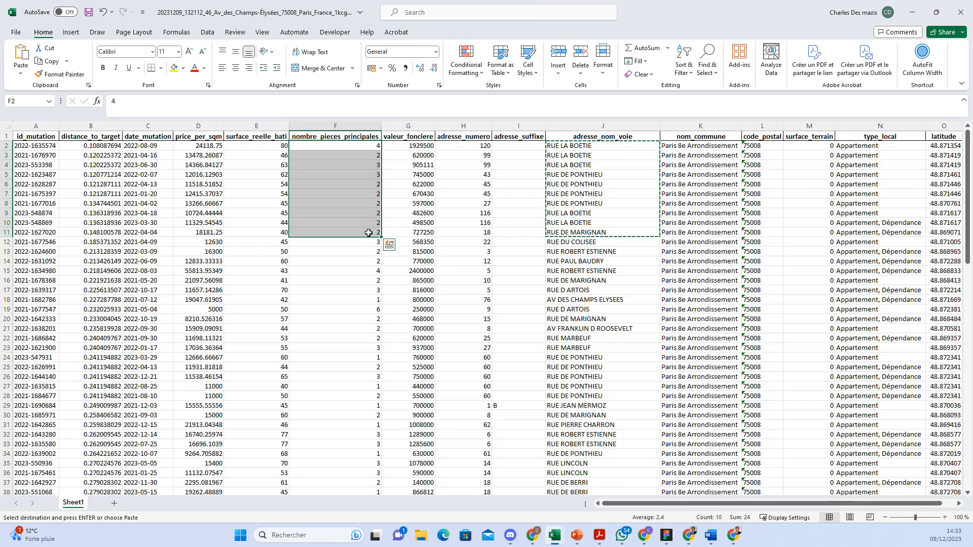
key(ctrl+c)
Step: Paste the room counts as values into Typologie cell V16, then return to the export
mouse_move(553, 538)
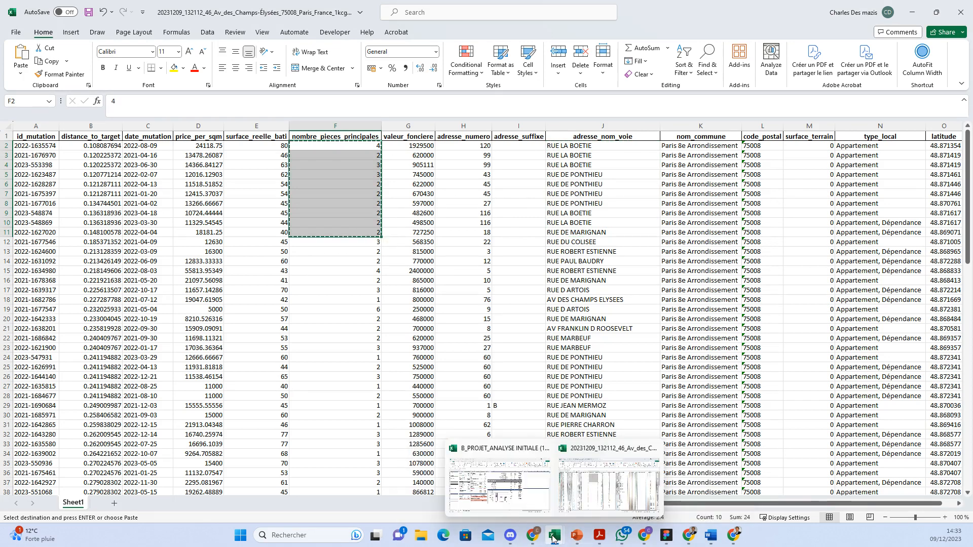
click(507, 502)
click(489, 240)
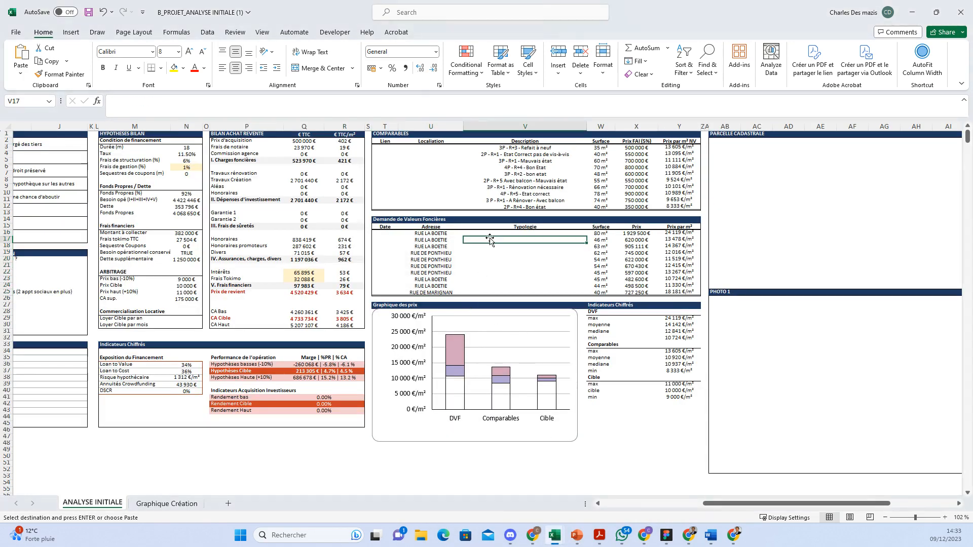
click(488, 233)
key(ctrl+alt+v)
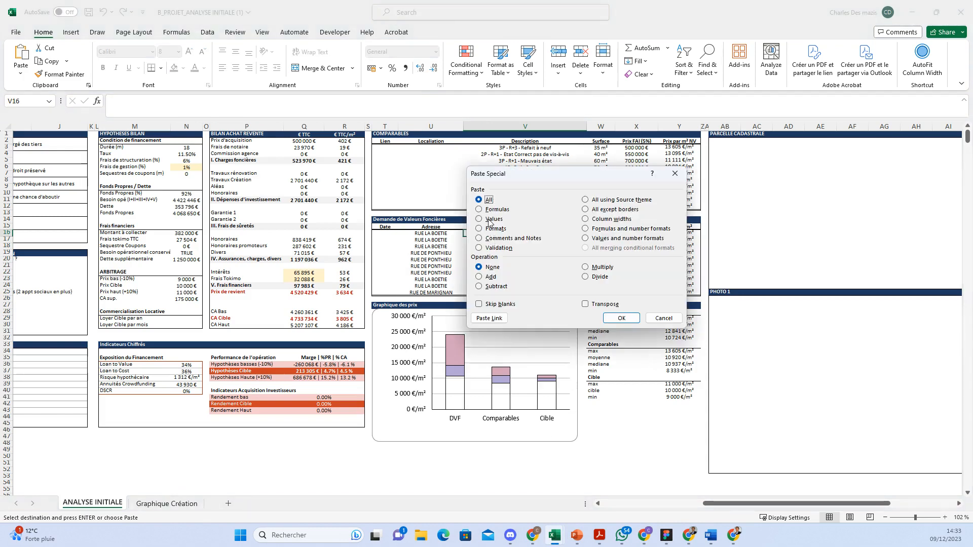
click(478, 219)
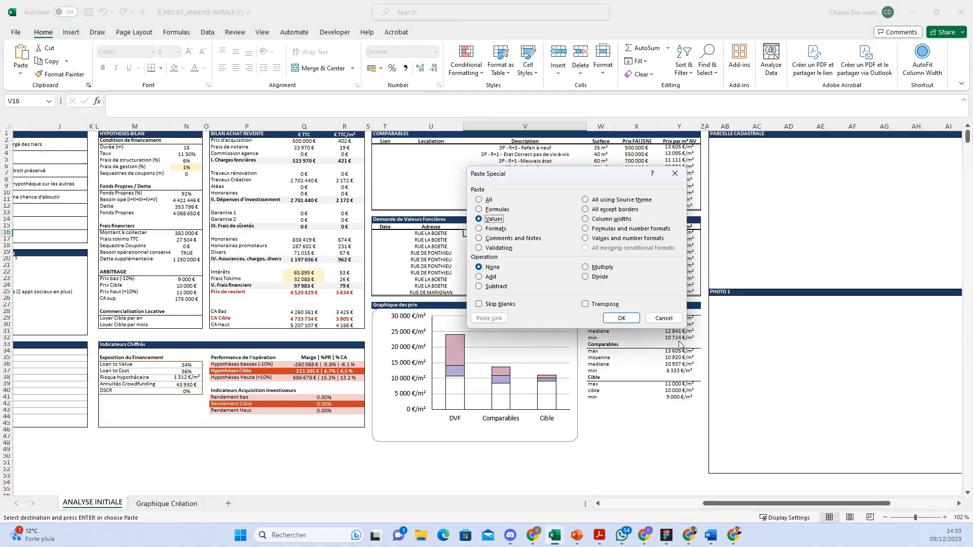
click(621, 318)
mouse_move(554, 535)
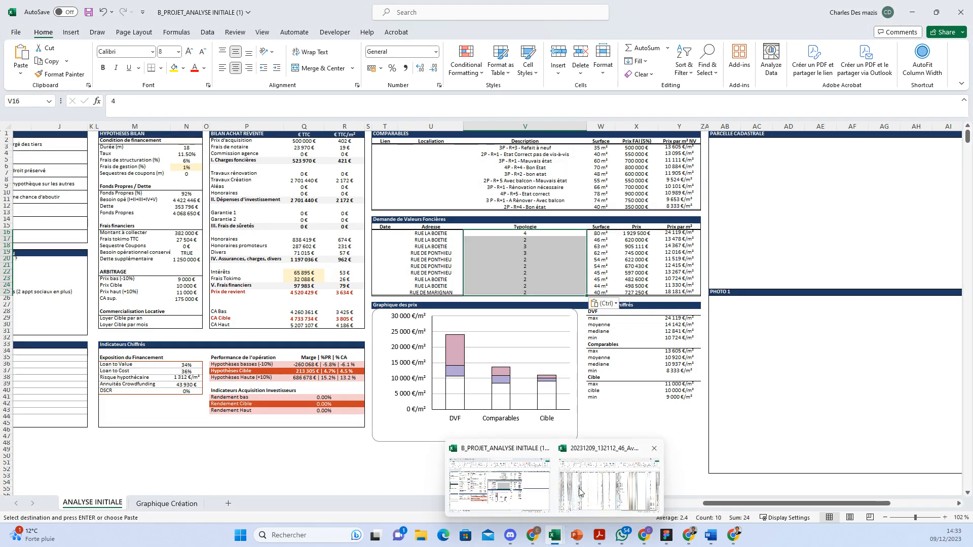
click(641, 487)
click(263, 282)
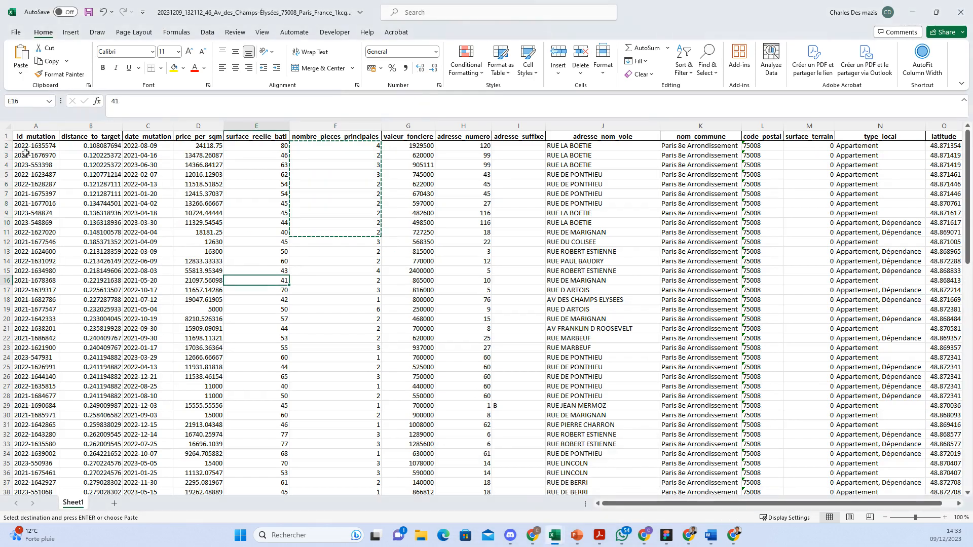
Step: Paste the date_mutation values C2:C11 as values into template cell T16 and colour them black
drag(136, 146, 152, 233)
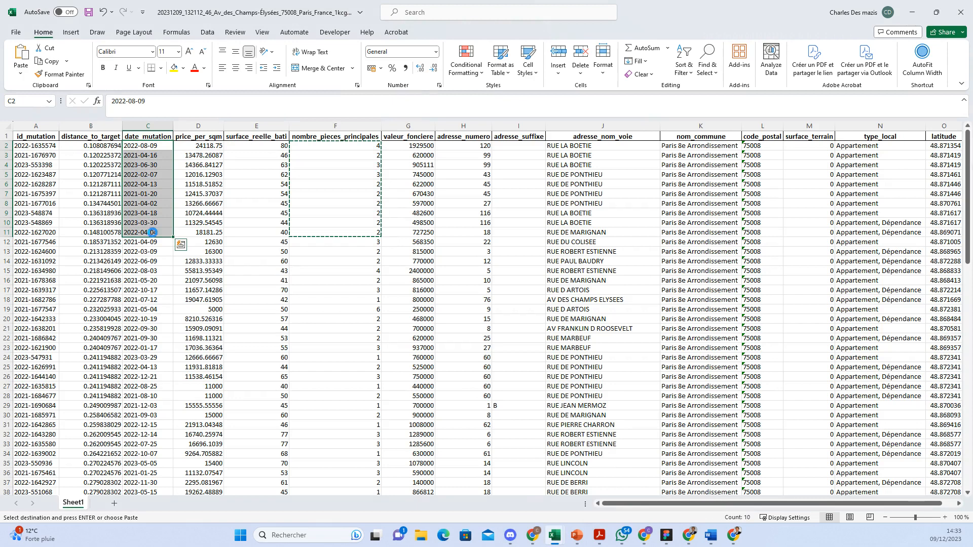
key(ctrl+c)
mouse_move(643, 535)
mouse_move(556, 534)
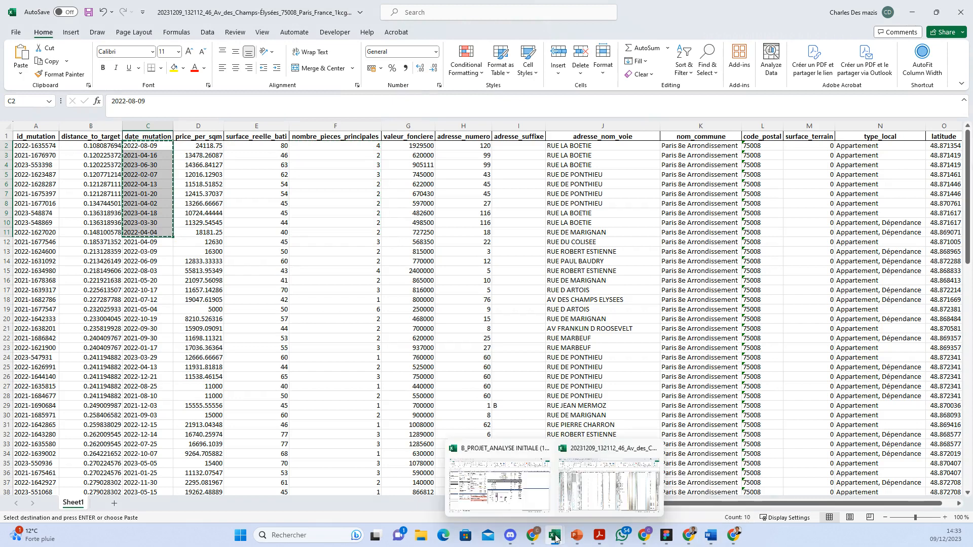
click(504, 501)
click(383, 230)
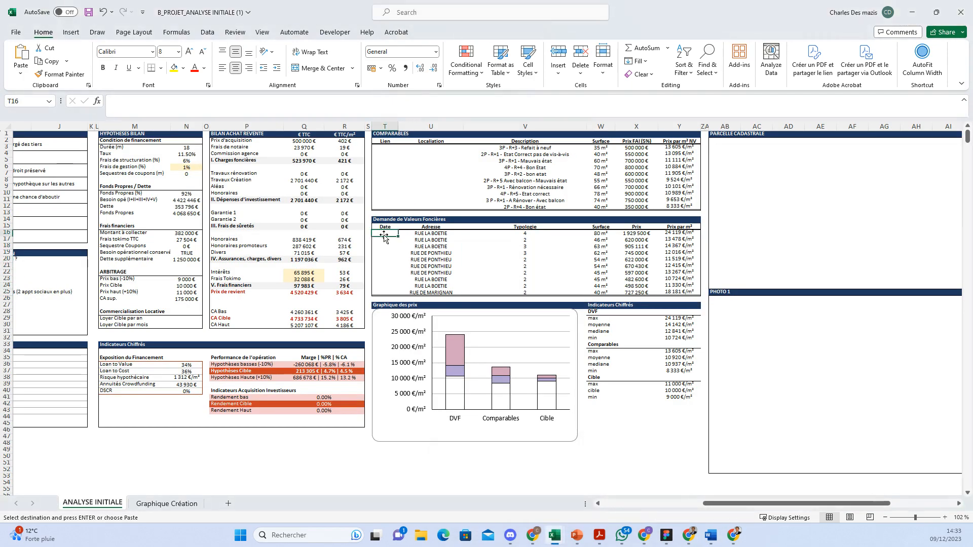
key(ctrl+alt+v)
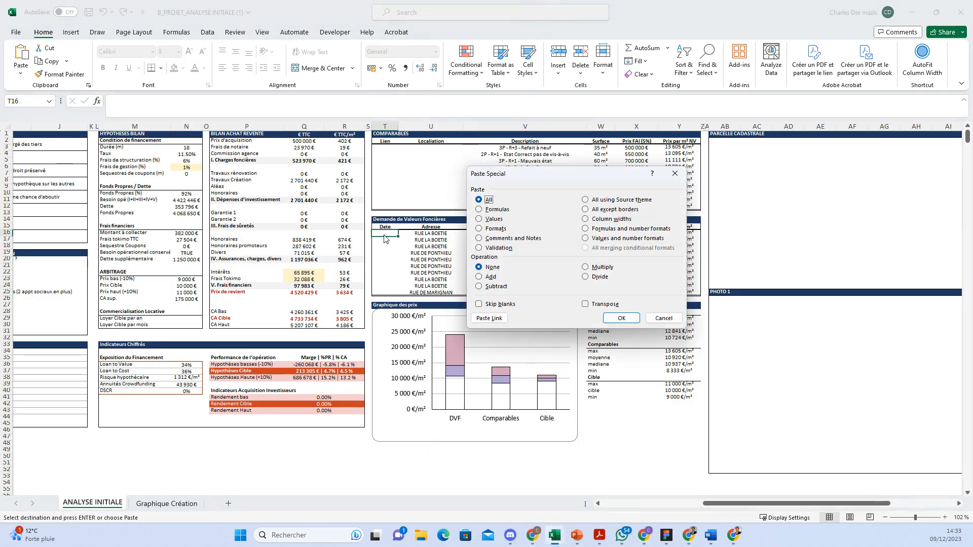
click(487, 219)
click(611, 316)
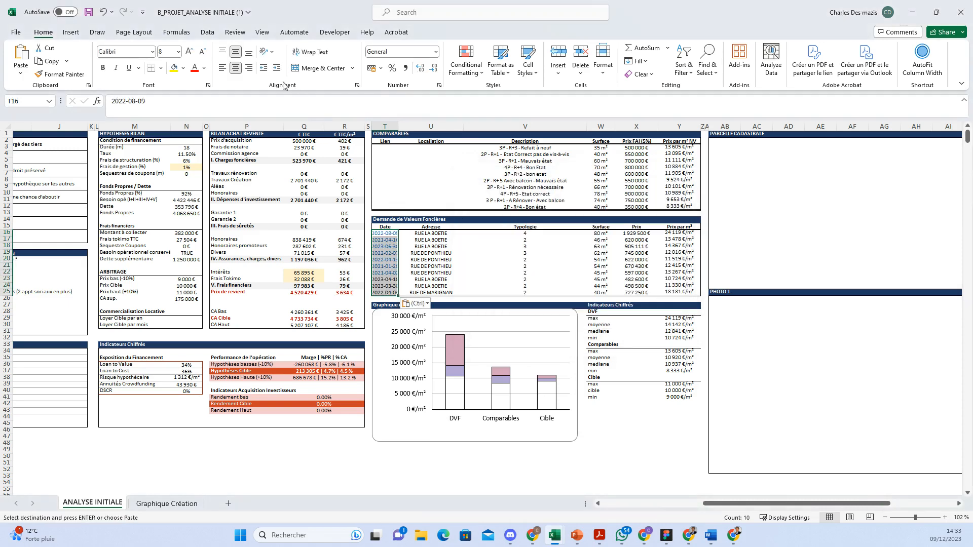
click(204, 68)
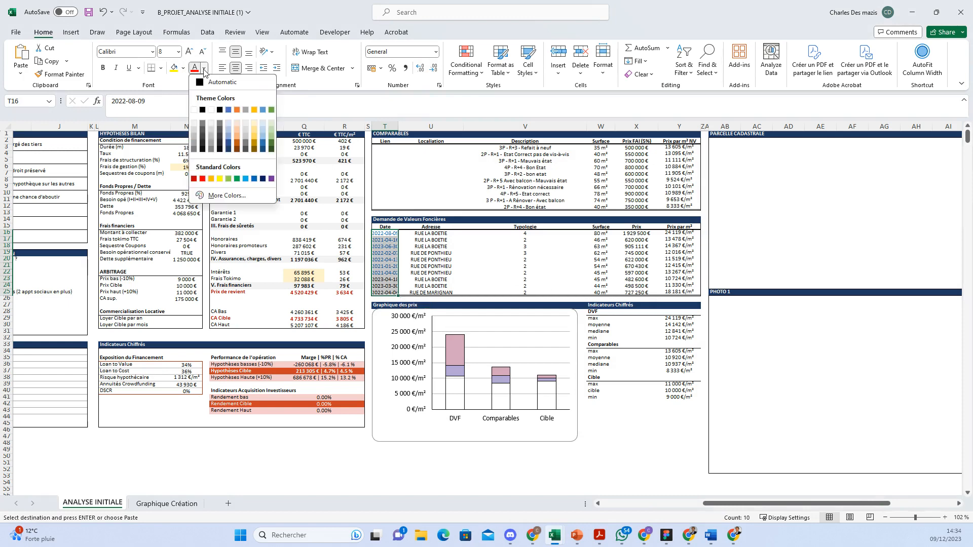
click(205, 109)
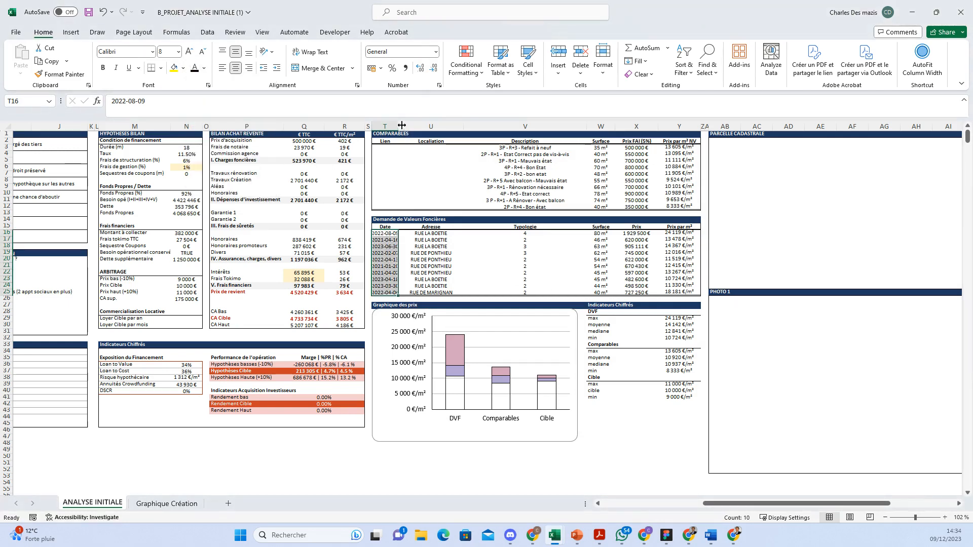
Step: Widen column T to show full sale dates, then select the Comparables and DVF tables to check them
drag(398, 124, 406, 129)
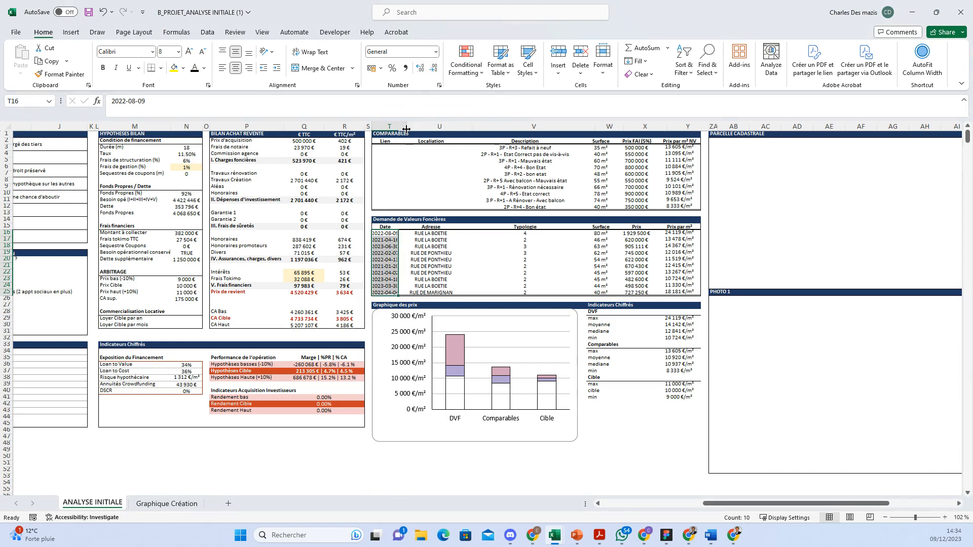
click(558, 287)
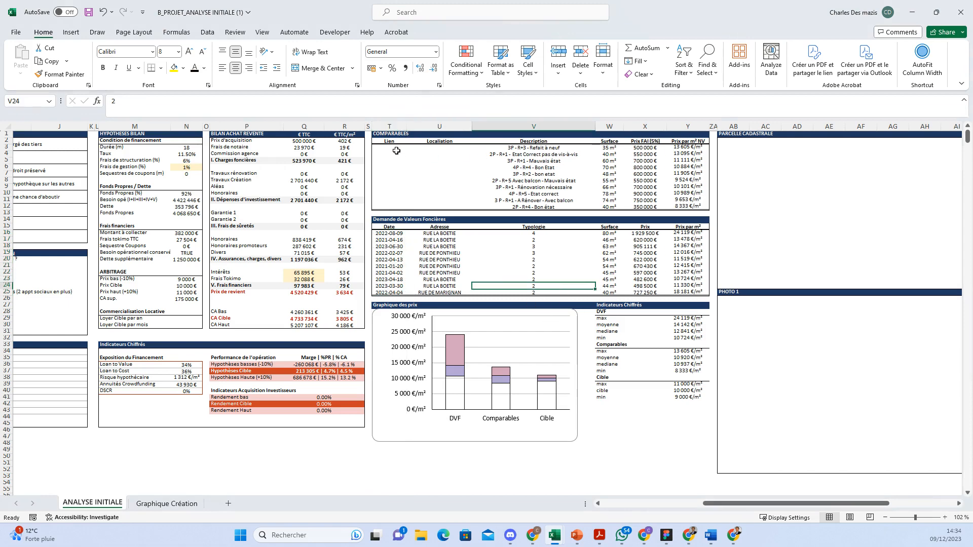
drag(396, 151, 691, 208)
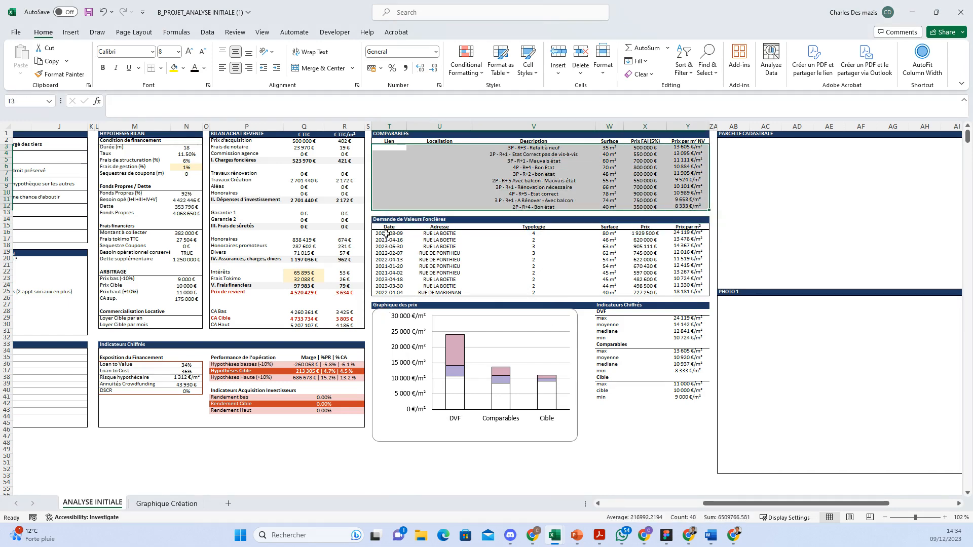
drag(387, 234, 686, 293)
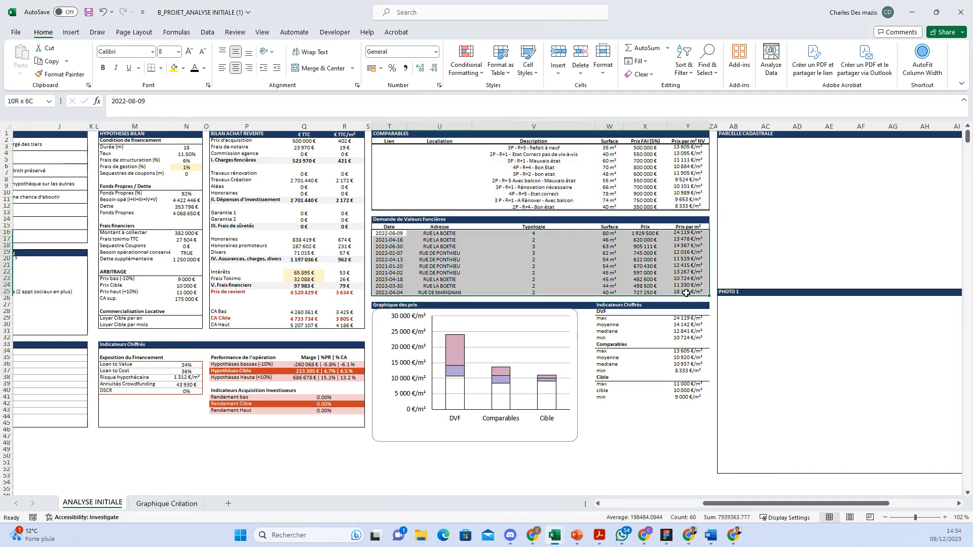
click(645, 417)
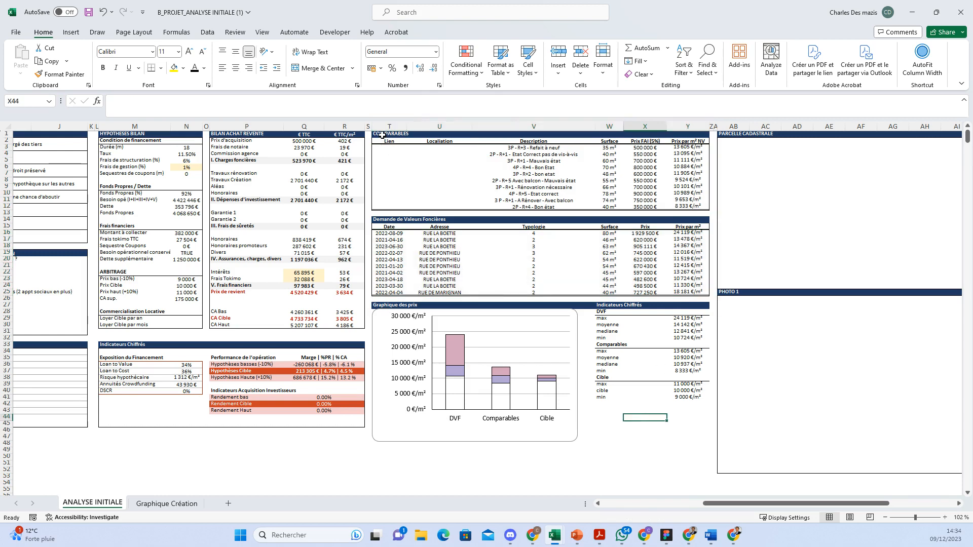
drag(382, 135, 712, 445)
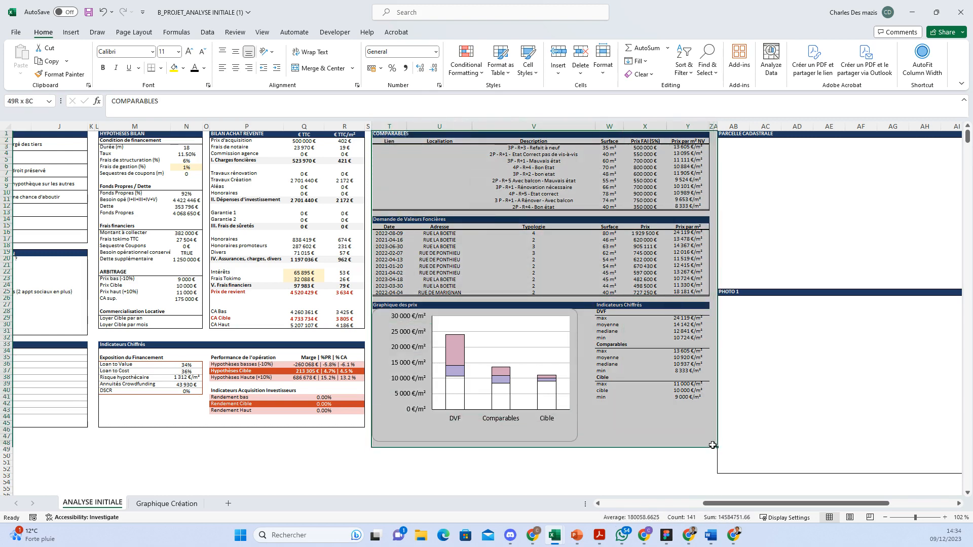
click(606, 444)
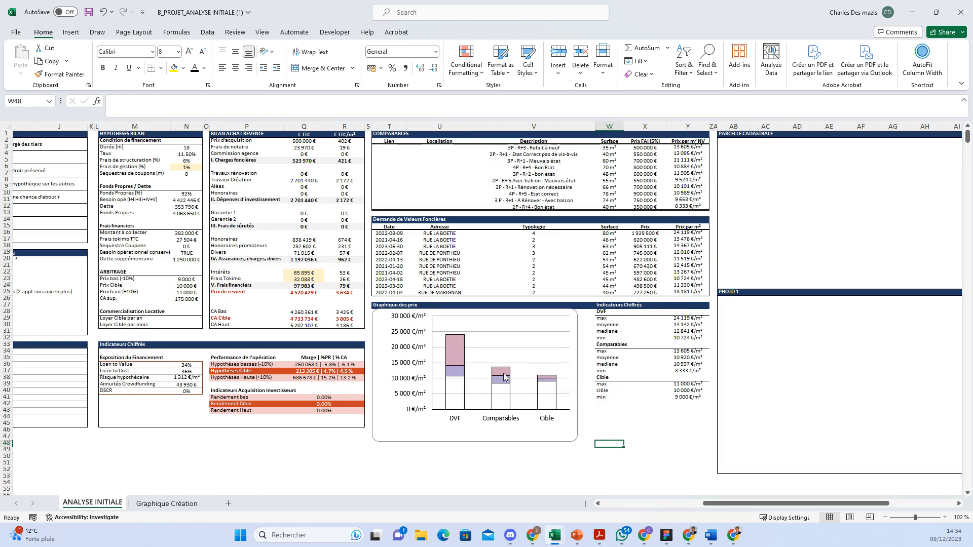
mouse_move(496, 381)
mouse_move(549, 382)
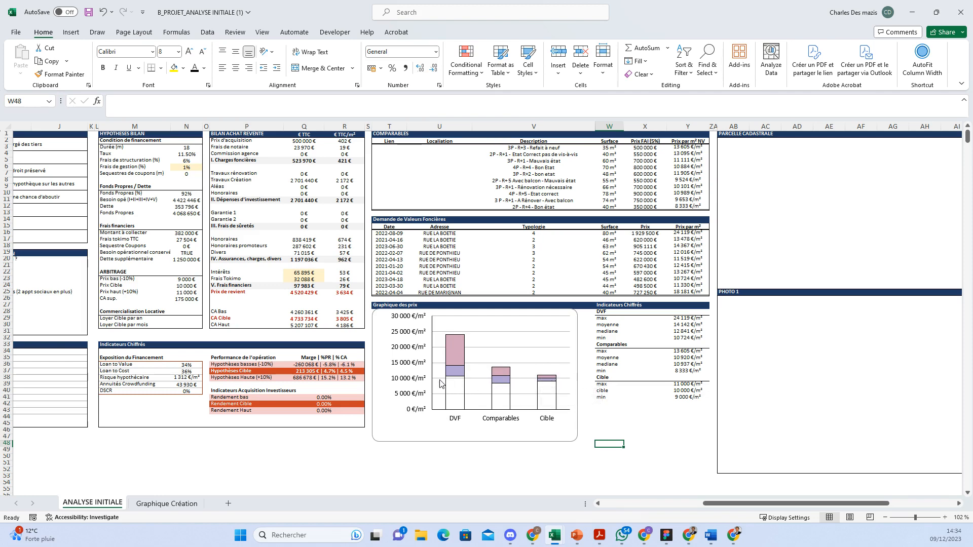